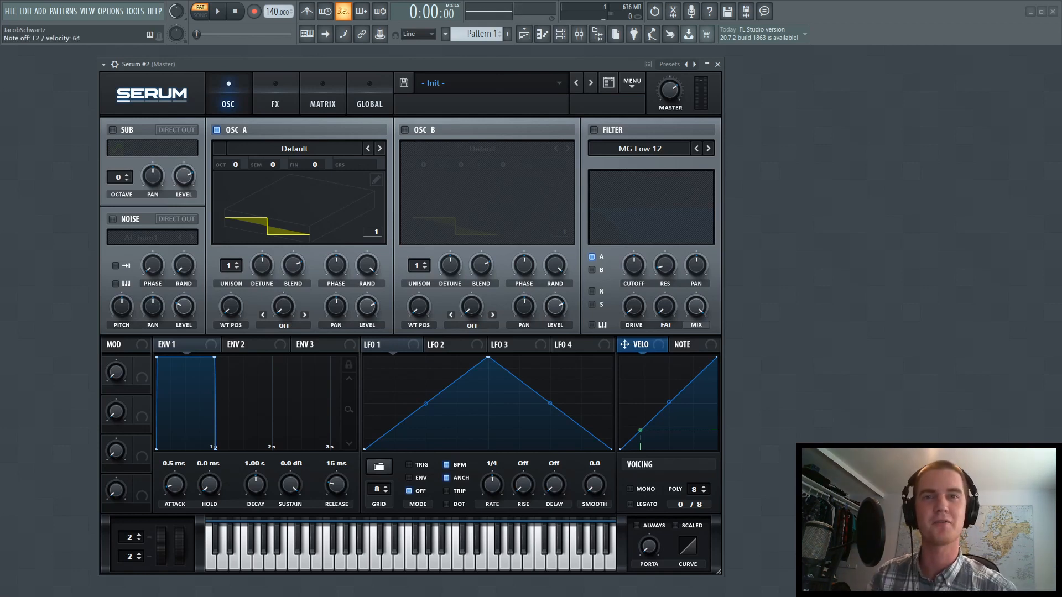
Load the Dist Bass Dropper wavetable from the Digital category into oscillator A
{"action": "left_click", "coordinate": [324, 151]}
{"action": "mouse_move", "coordinate": [281, 175]}
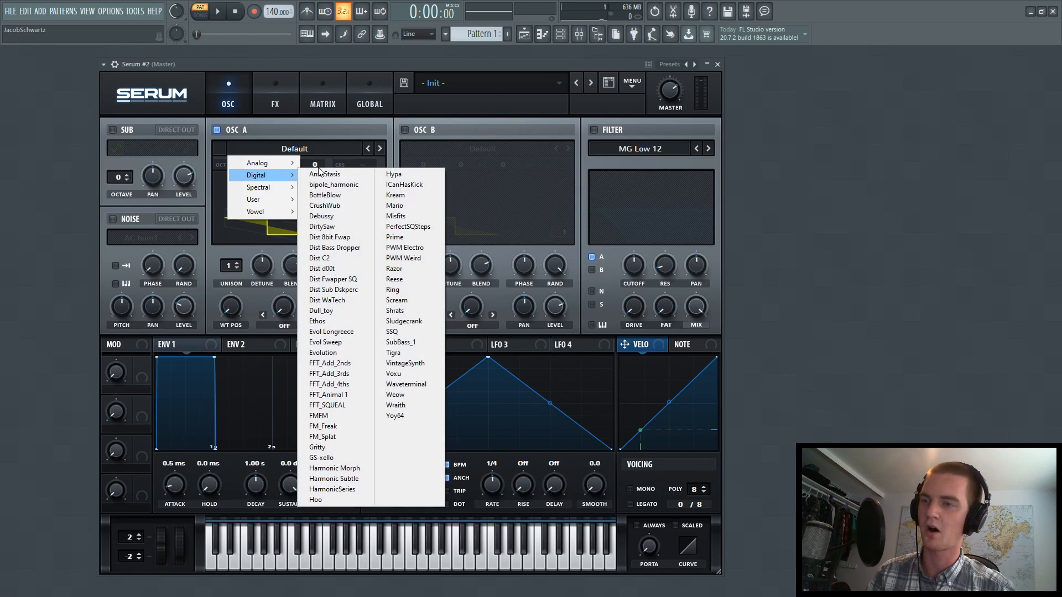
{"action": "left_click", "coordinate": [342, 249]}
Enable oscillator B with the Jno wavetable from the Analog category and lower its level to 0%
{"action": "left_click", "coordinate": [426, 132]}
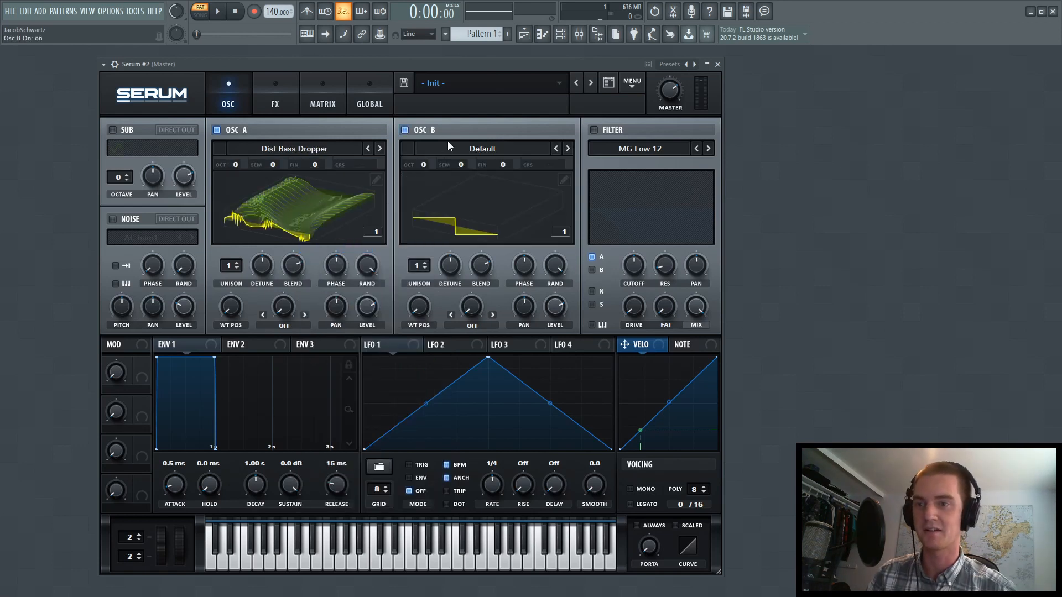
{"action": "left_click", "coordinate": [448, 144]}
{"action": "mouse_move", "coordinate": [461, 181]}
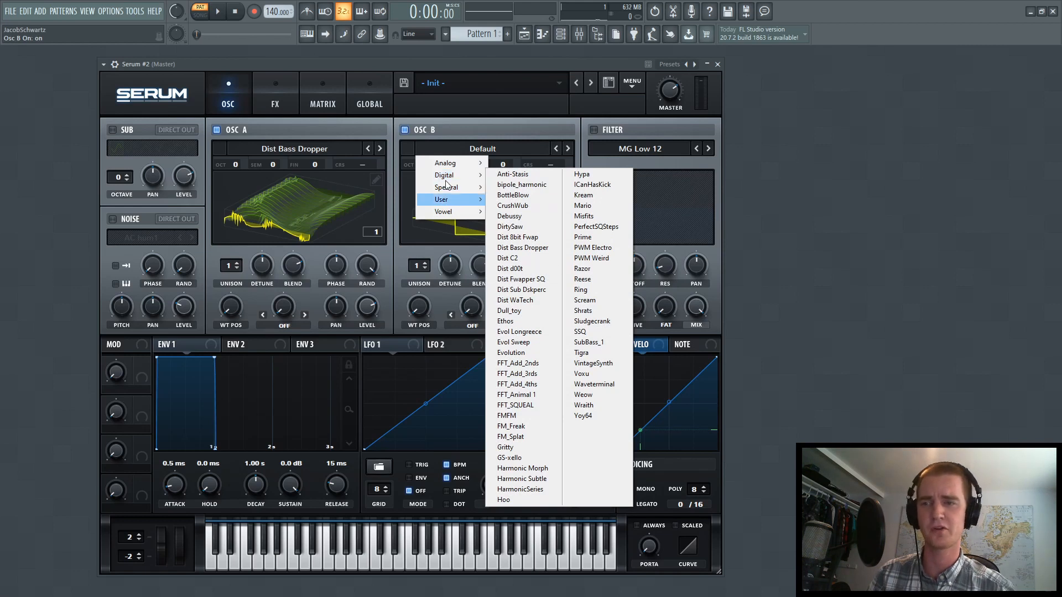
{"action": "mouse_move", "coordinate": [447, 163]}
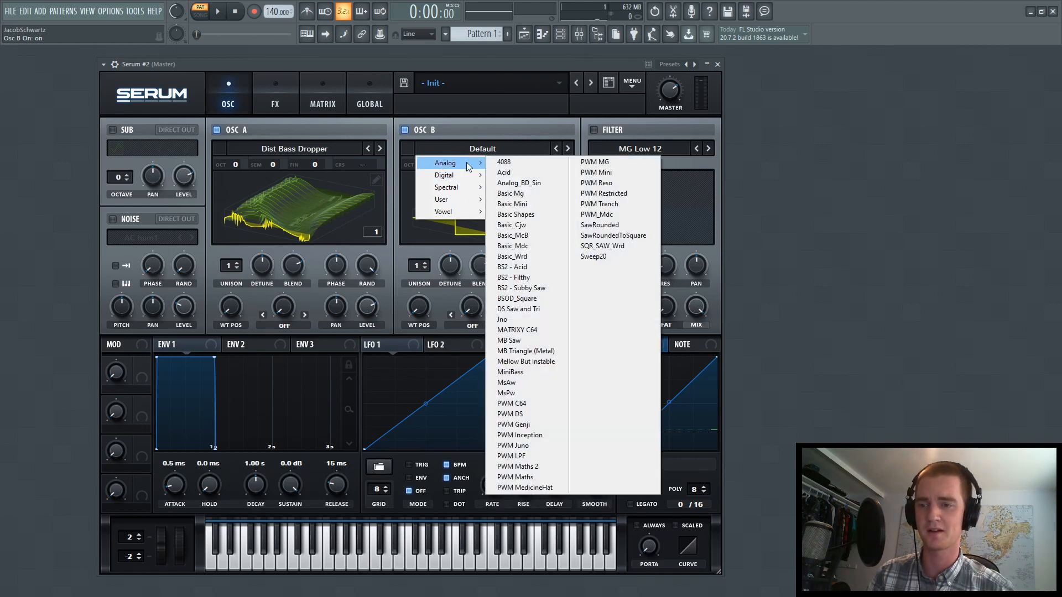
{"action": "left_click", "coordinate": [521, 321]}
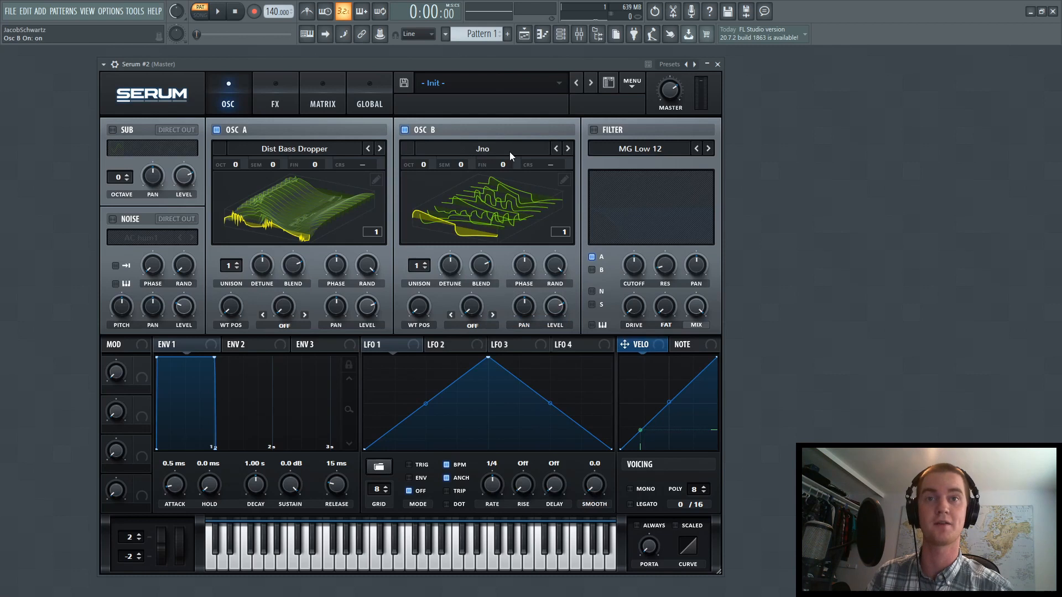
{"action": "left_click_drag", "start_coordinate": [560, 307], "coordinate": [548, 393]}
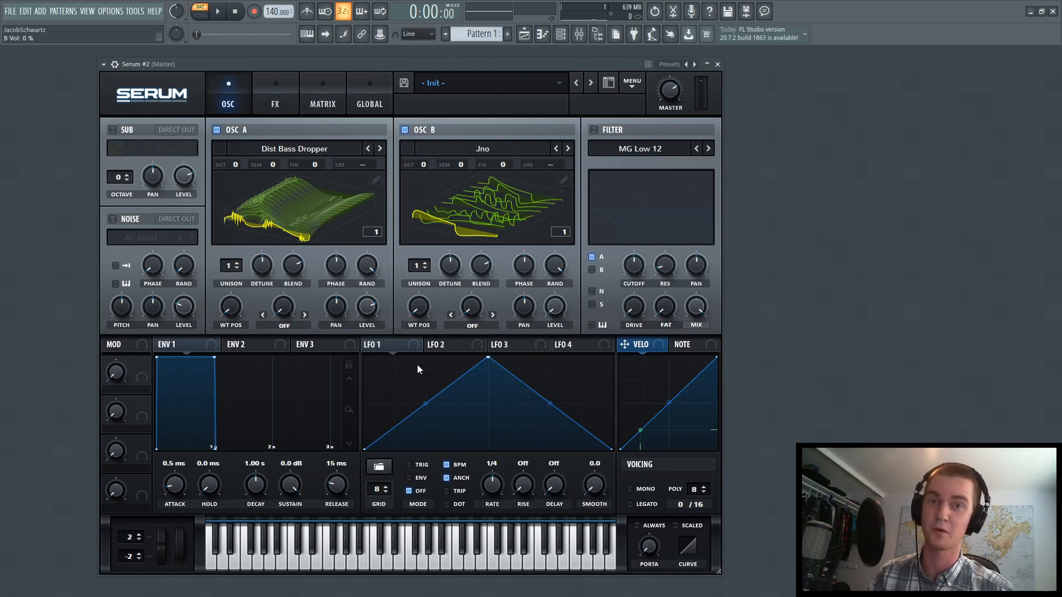
Set oscillator A's warp mode to FM (from B) with an amount of 40%
{"action": "left_click", "coordinate": [291, 316]}
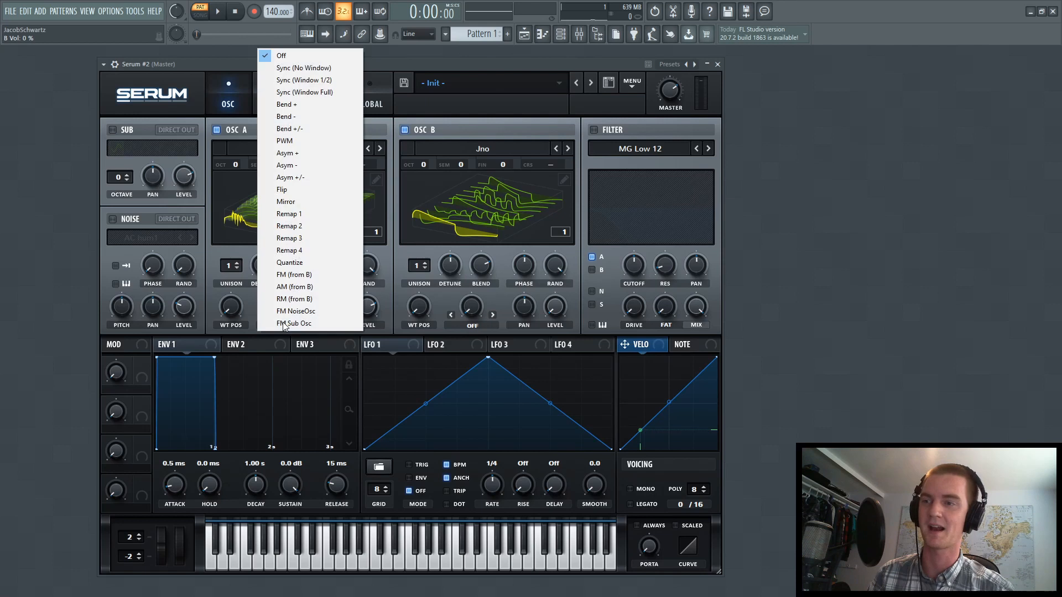
{"action": "left_click", "coordinate": [307, 275]}
{"action": "left_click_drag", "start_coordinate": [295, 311], "coordinate": [291, 262]}
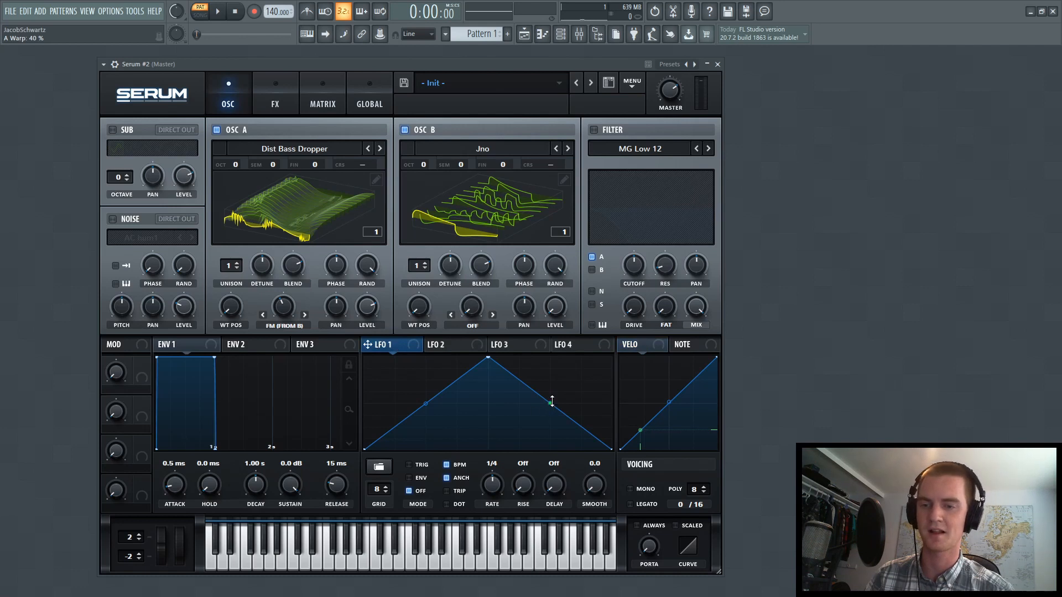
Curve LFO 1's falling segment outward in Trig mode, and shape LFO 2 as a rising ramp in Trig mode at rate 1/2
{"action": "left_click_drag", "start_coordinate": [552, 401], "coordinate": [562, 392]}
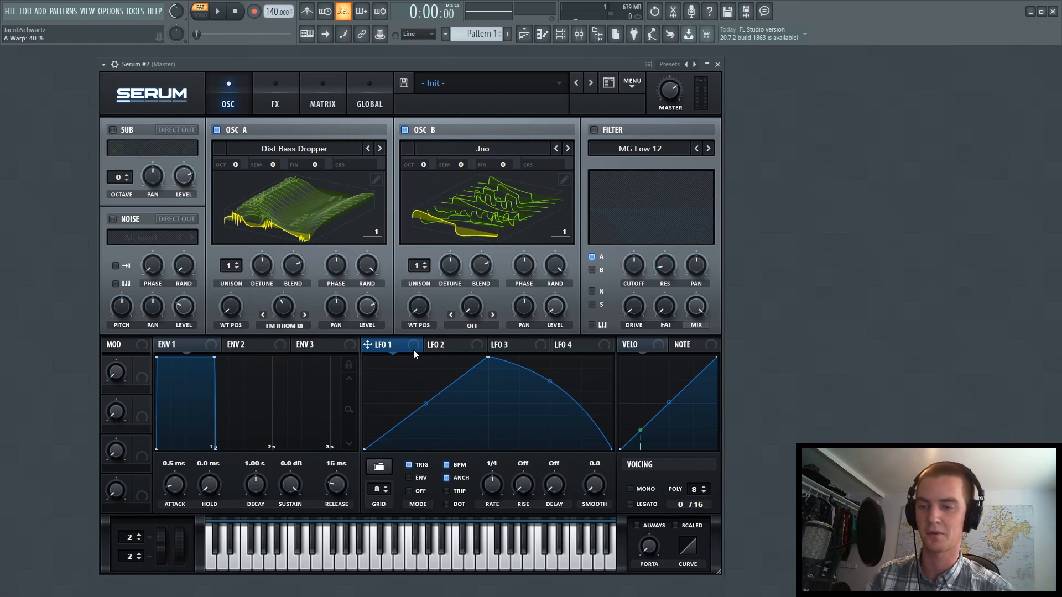
{"action": "left_click", "coordinate": [451, 345]}
{"action": "left_click", "coordinate": [408, 464]}
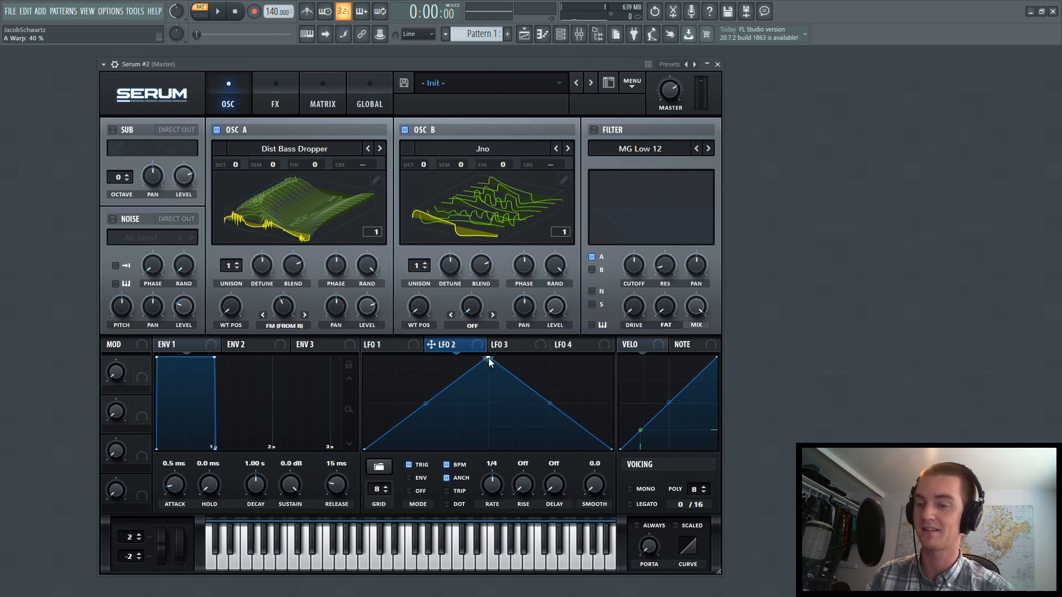
{"action": "left_click_drag", "start_coordinate": [489, 357], "coordinate": [615, 326]}
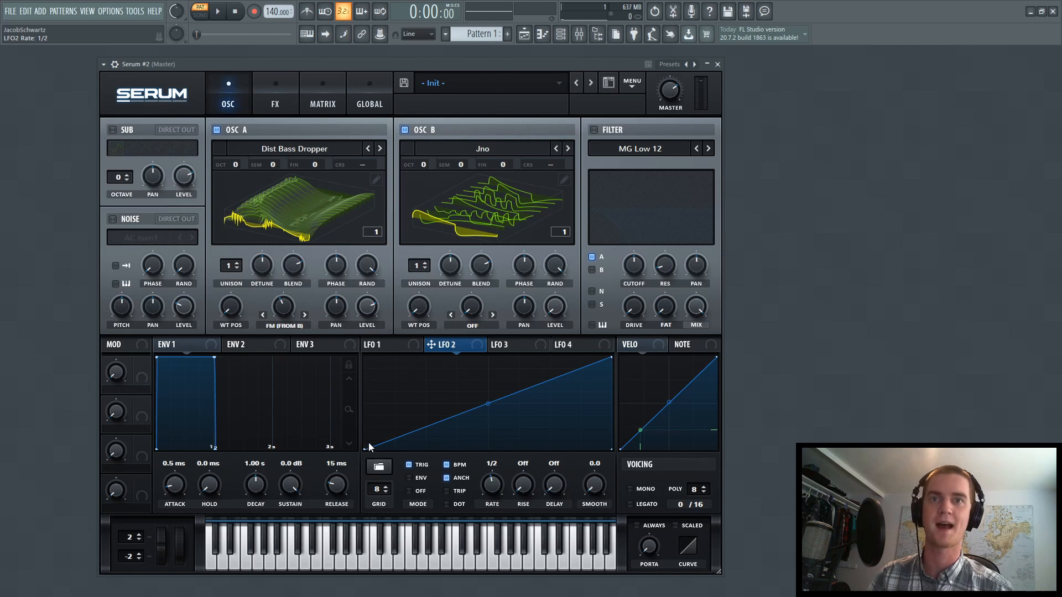
Set oscillator A's wavetable position to 100 and modulate it with LFO 2
{"action": "left_click", "coordinate": [403, 346]}
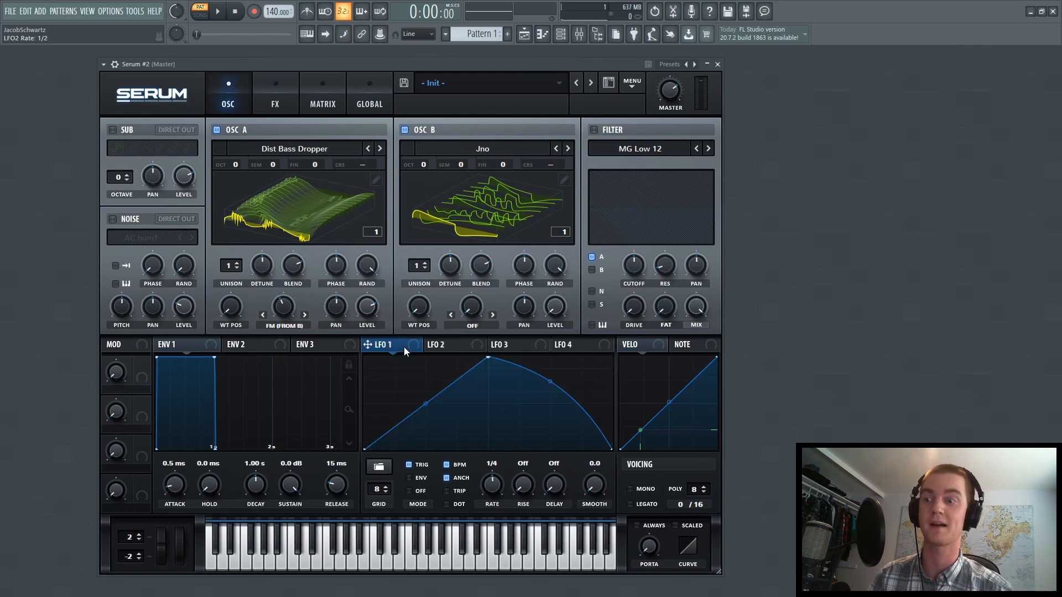
{"action": "left_click_drag", "start_coordinate": [241, 323], "coordinate": [241, 274]}
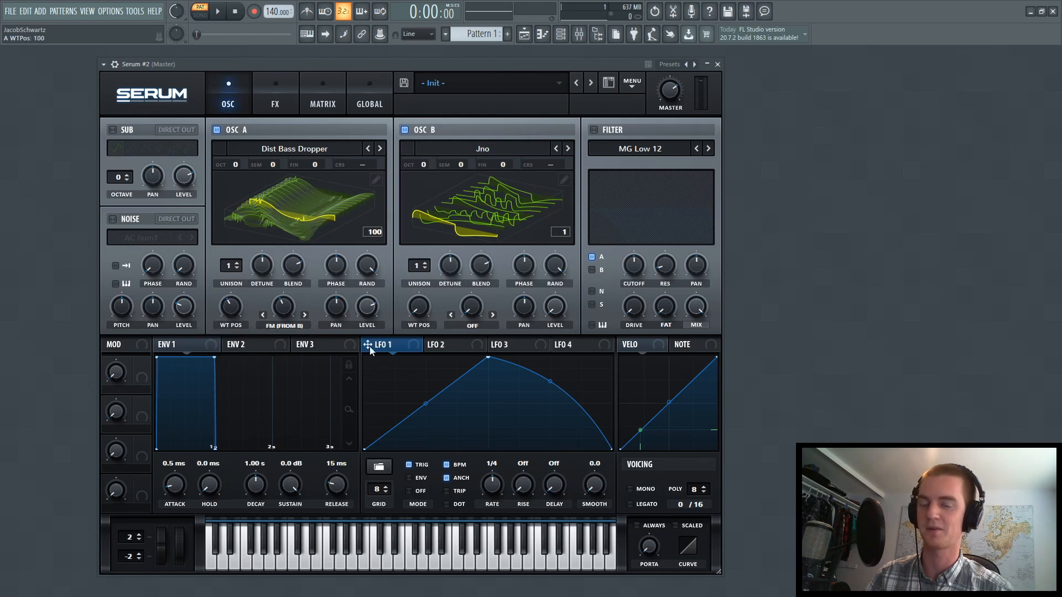
{"action": "left_click", "coordinate": [440, 346]}
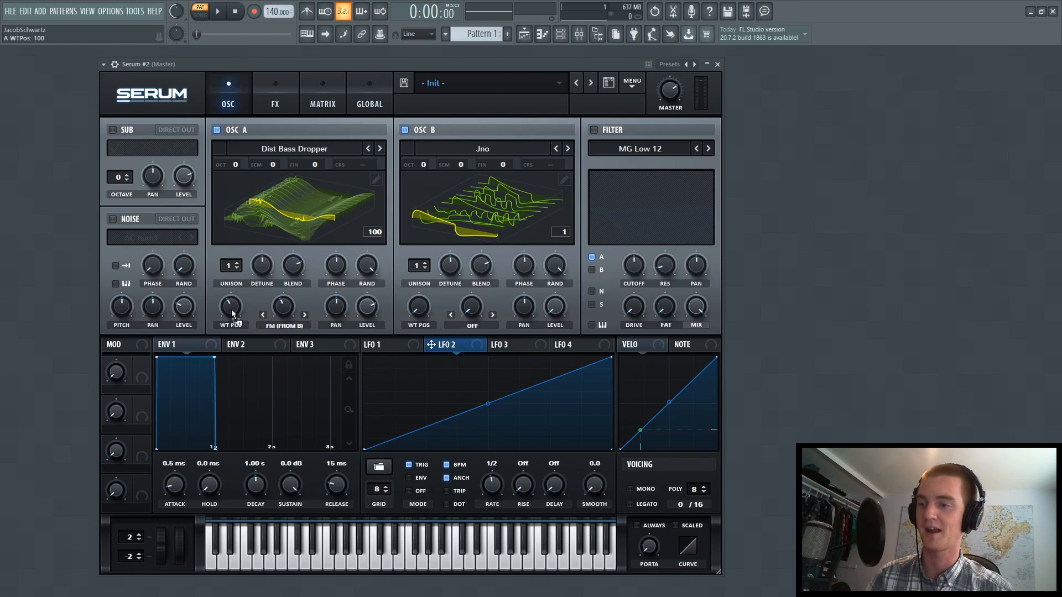
{"action": "left_click_drag", "start_coordinate": [232, 312], "coordinate": [231, 311]}
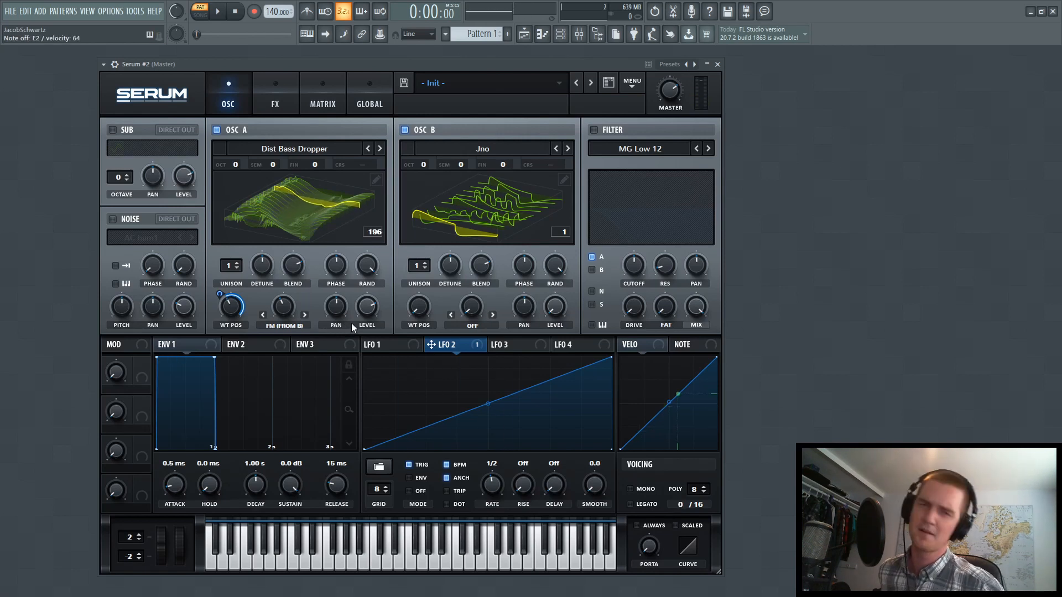
Give oscillators A and B 16 unison voices each, with unison range 1, width 50 and Super mode
{"action": "left_click_drag", "start_coordinate": [231, 265], "coordinate": [228, 45]}
{"action": "left_click_drag", "start_coordinate": [417, 266], "coordinate": [427, 37]}
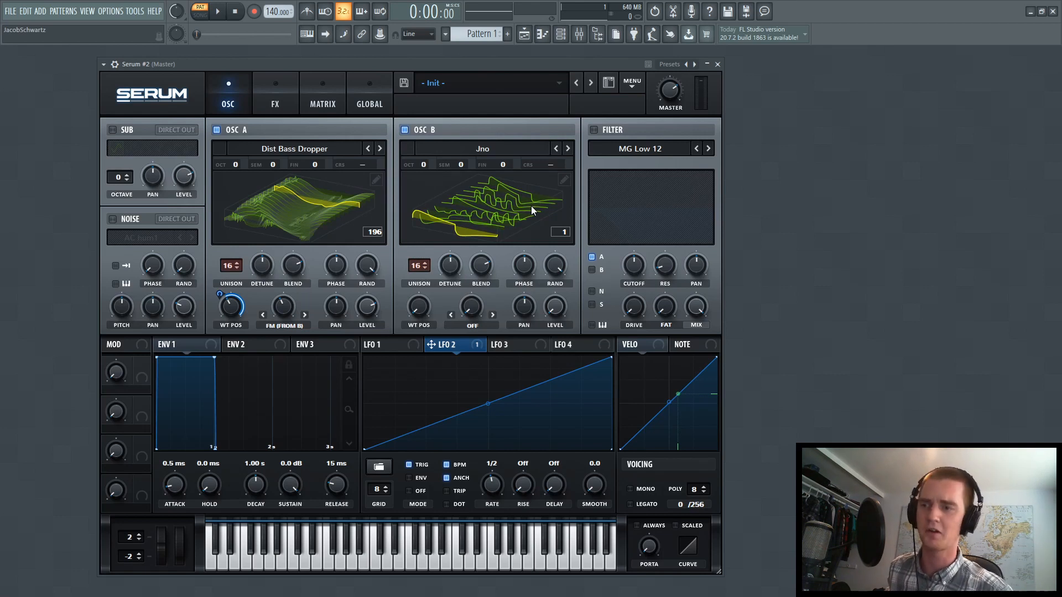
{"action": "left_click", "coordinate": [383, 92]}
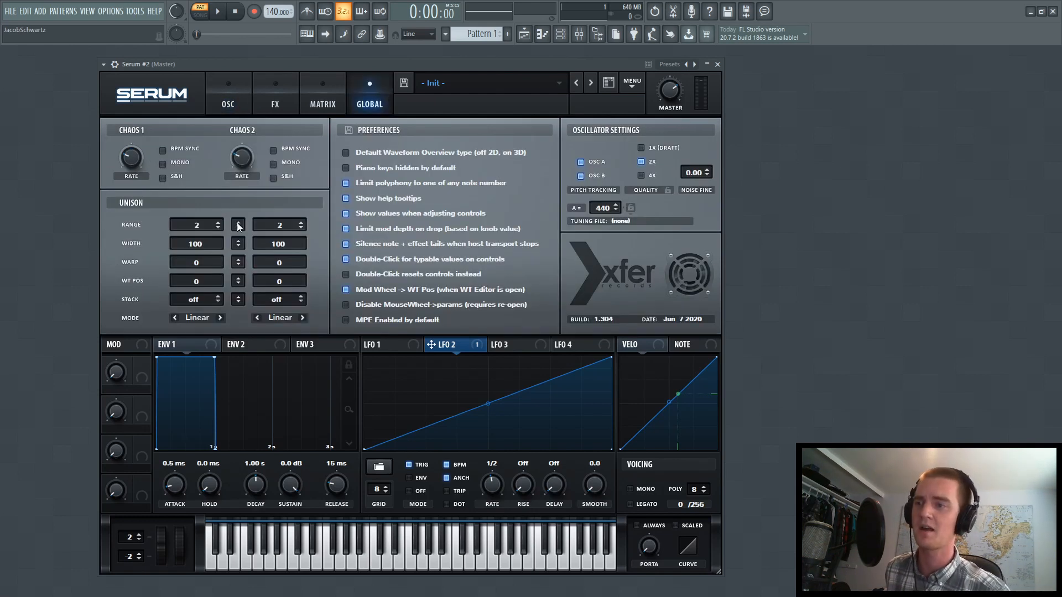
{"action": "left_click_drag", "start_coordinate": [237, 223], "coordinate": [241, 334]}
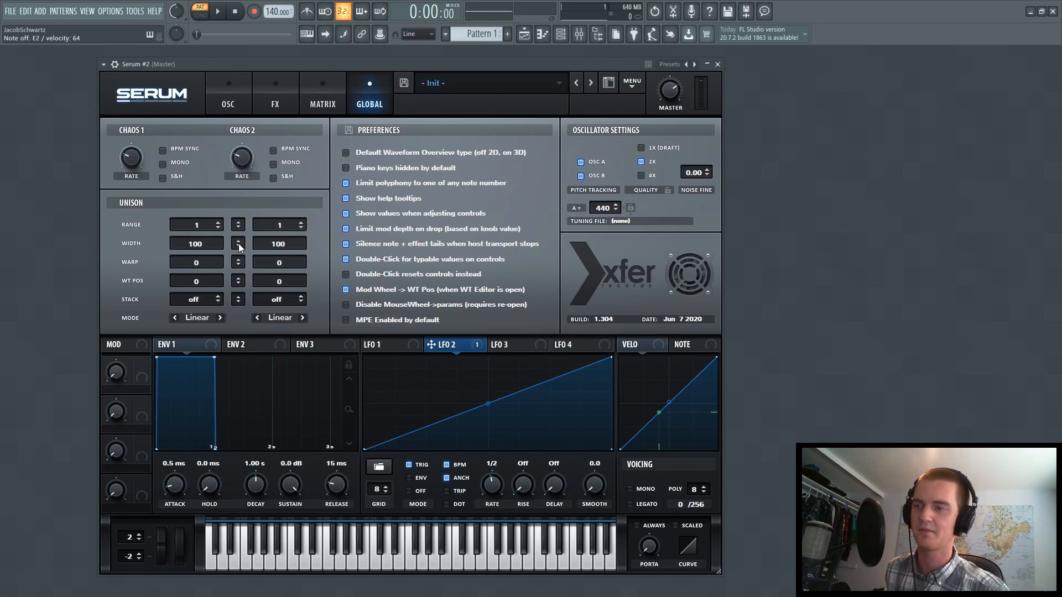
{"action": "mouse_move", "coordinate": [238, 243]}
{"action": "left_mouse_down"}
{"action": "mouse_move", "coordinate": [240, 279]}
{"action": "mouse_move", "coordinate": [247, 251]}
{"action": "left_mouse_up"}
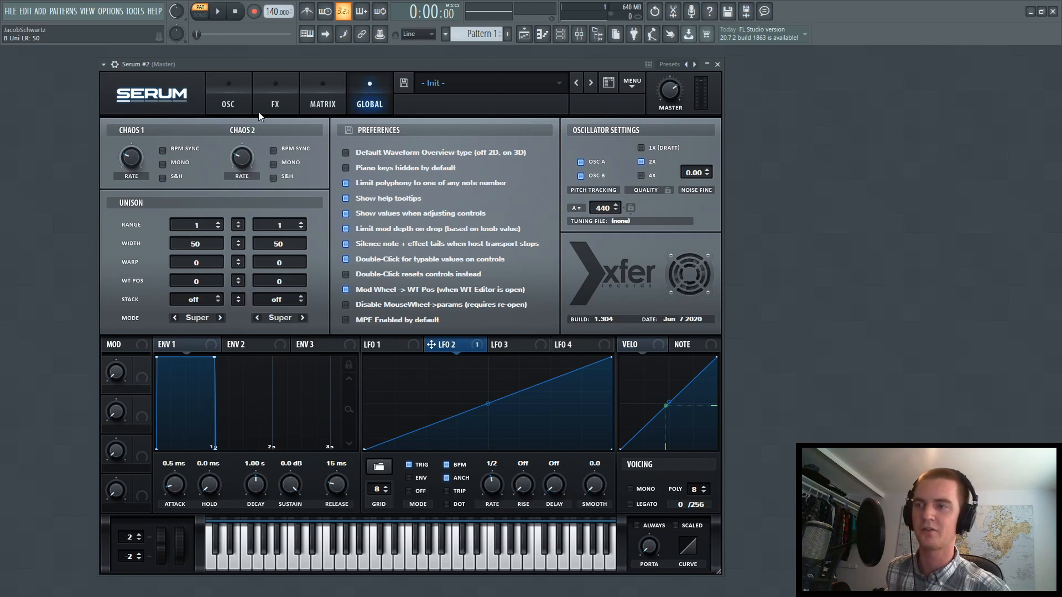
Return to the oscillator view and raise oscillator B's octave to +1
{"action": "left_click", "coordinate": [230, 104]}
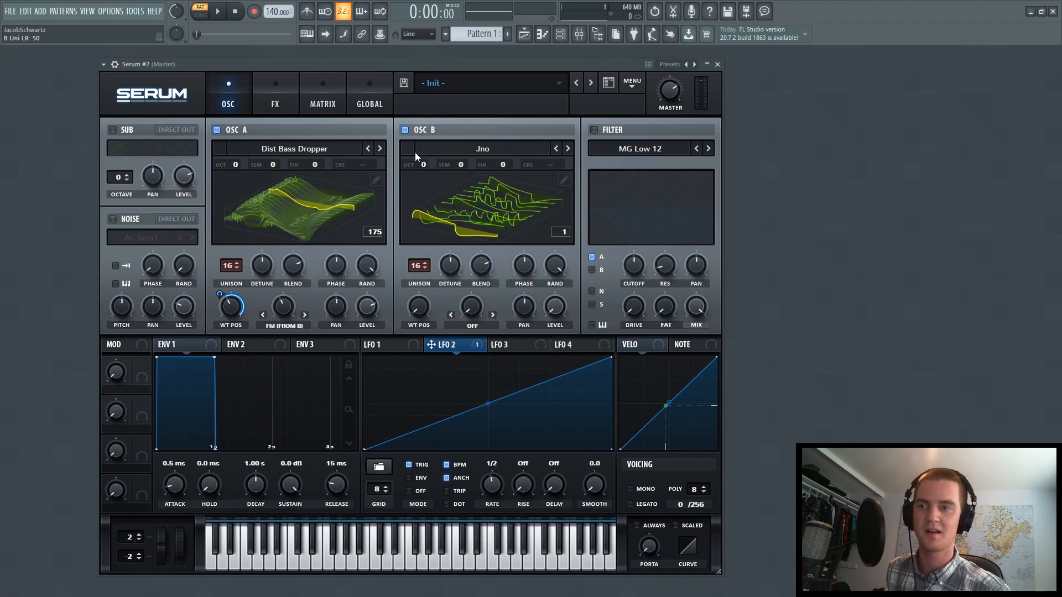
{"action": "left_click_drag", "start_coordinate": [421, 164], "coordinate": [428, 155]}
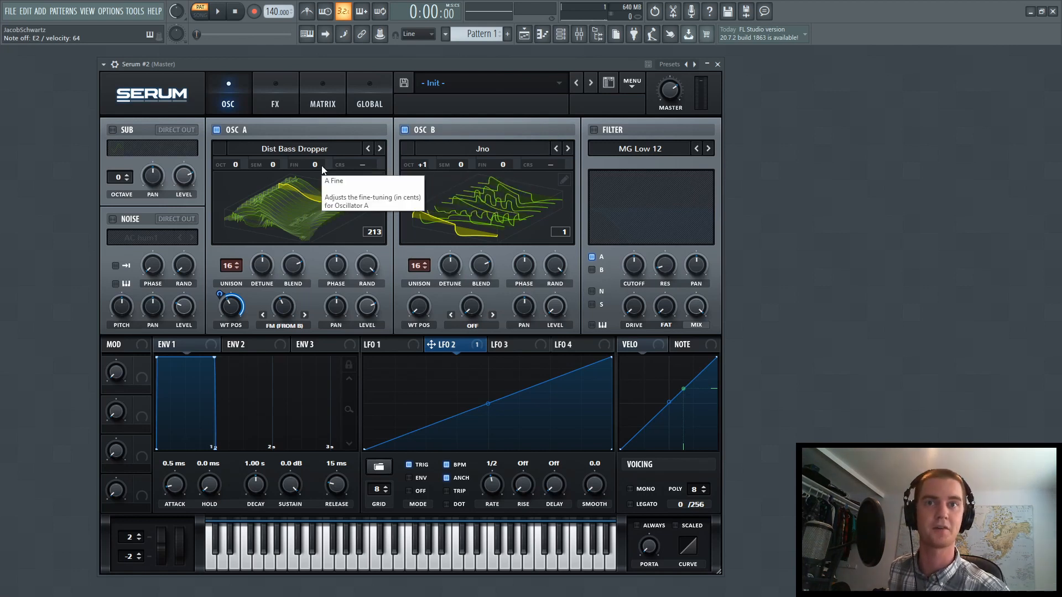
Enable the sub oscillator with direct out, then zero the sub and oscillator A levels and modulate both with LFO 1, the sub by 60
{"action": "left_click", "coordinate": [112, 129]}
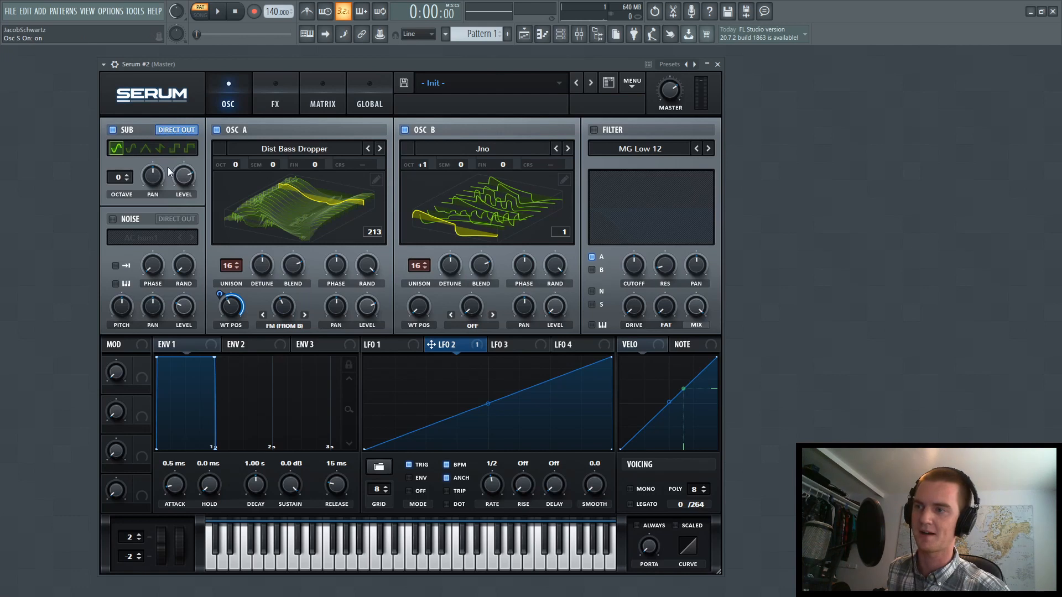
{"action": "left_click", "coordinate": [390, 346]}
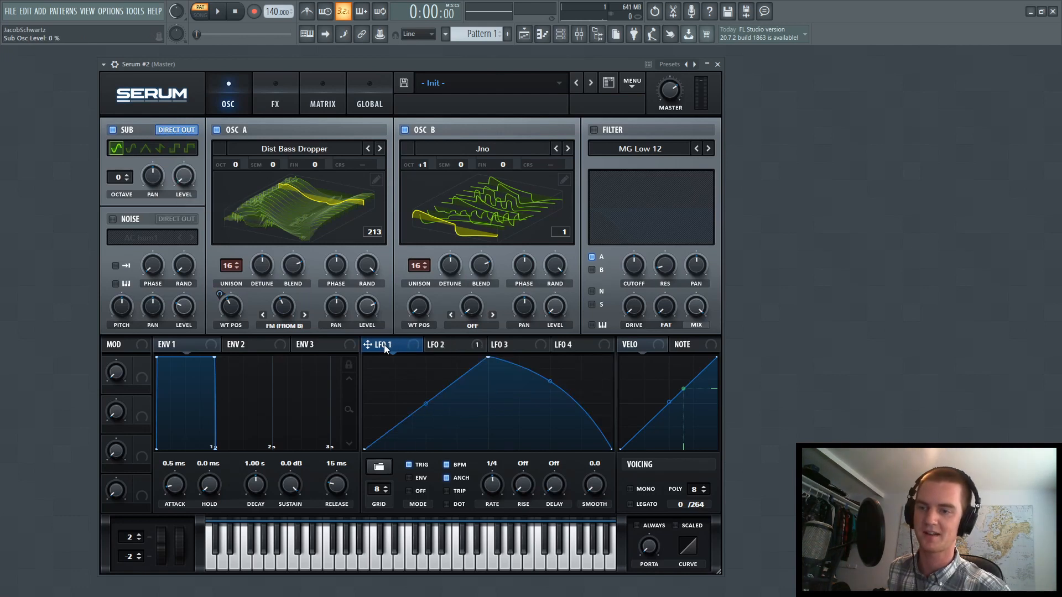
{"action": "left_click_drag", "start_coordinate": [173, 164], "coordinate": [169, 179]}
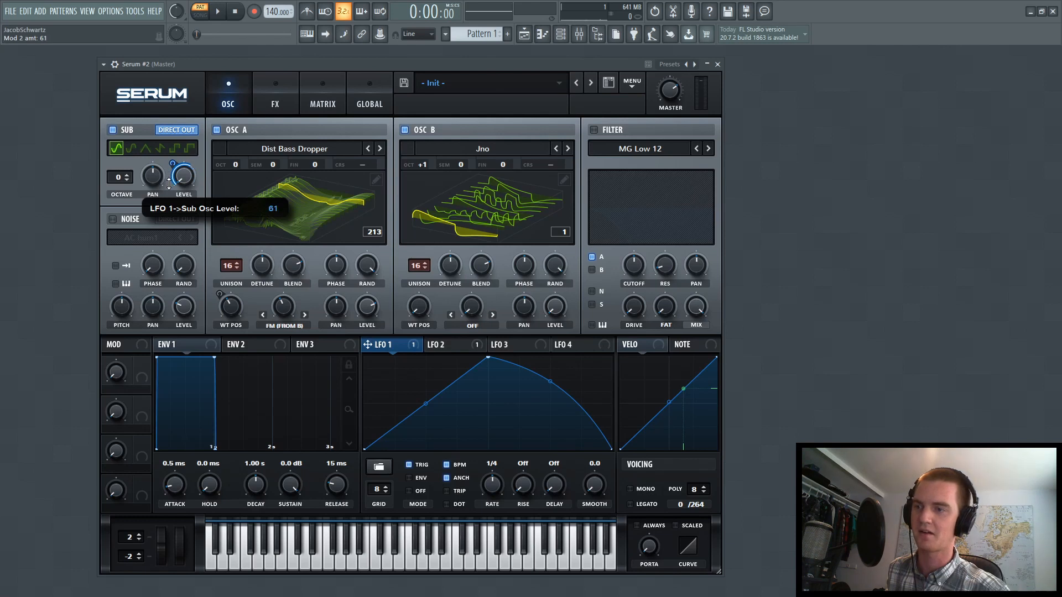
{"action": "left_click_drag", "start_coordinate": [169, 184], "coordinate": [170, 186]}
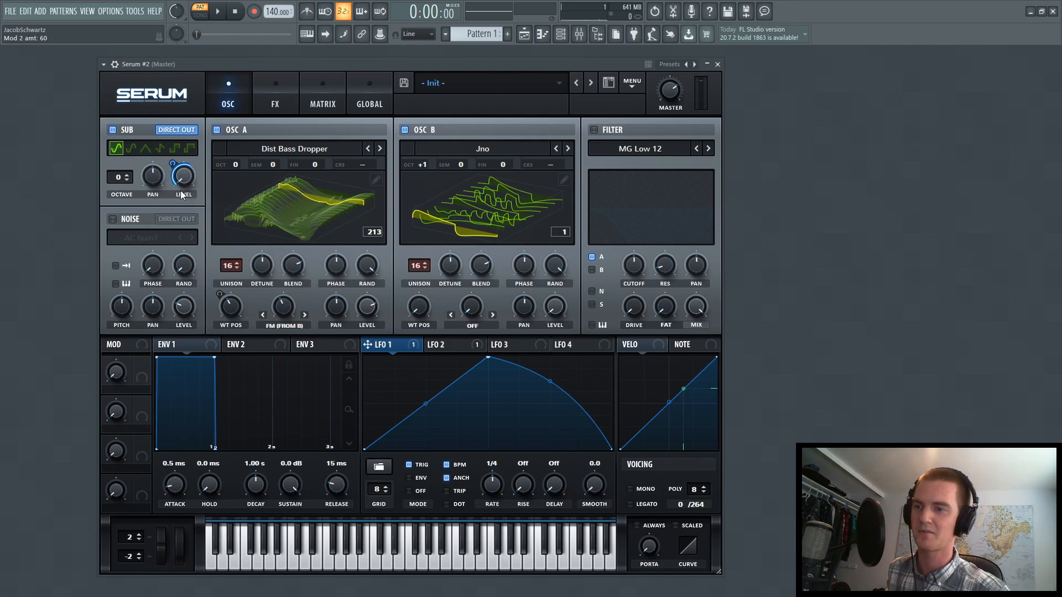
{"action": "left_click_drag", "start_coordinate": [370, 311], "coordinate": [368, 308]}
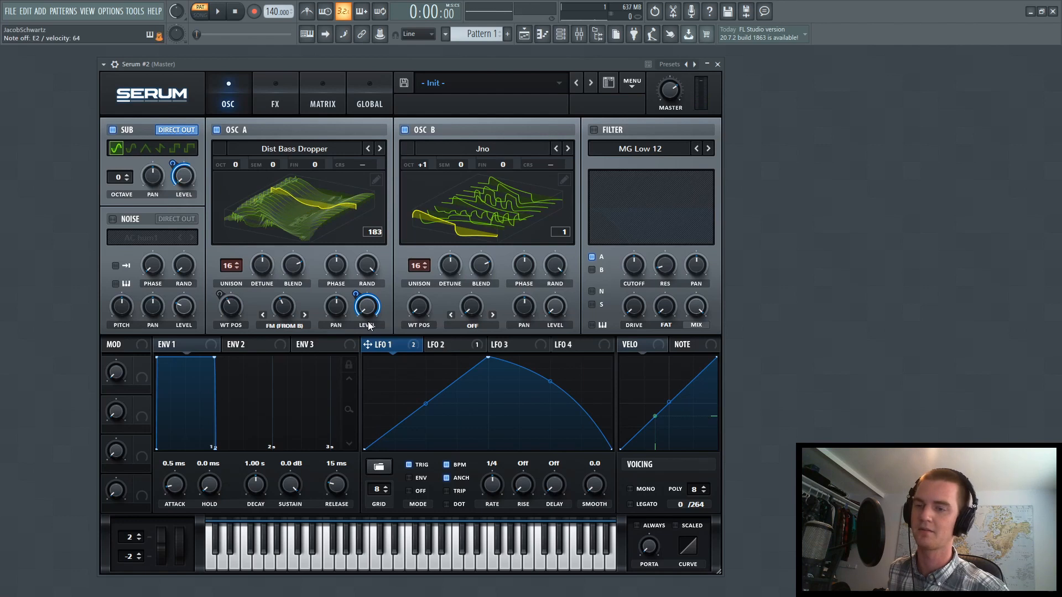
Enable the filter on oscillator A as Low 24, lower its cutoff and modulate the cutoff with LFO 1
{"action": "left_click", "coordinate": [594, 130]}
{"action": "left_click", "coordinate": [658, 148]}
{"action": "mouse_move", "coordinate": [630, 163]}
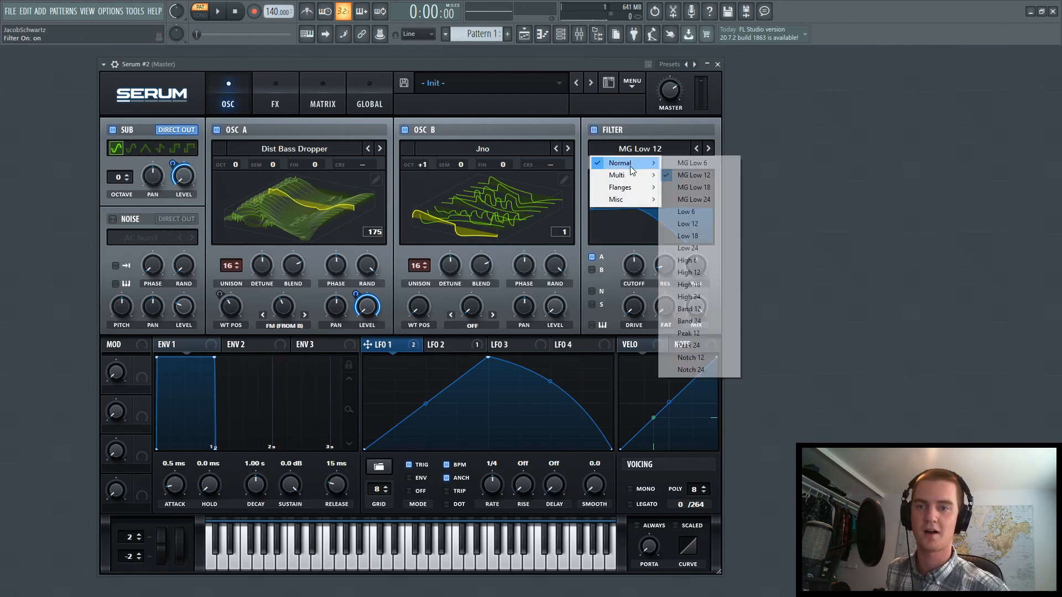
{"action": "left_click", "coordinate": [701, 246]}
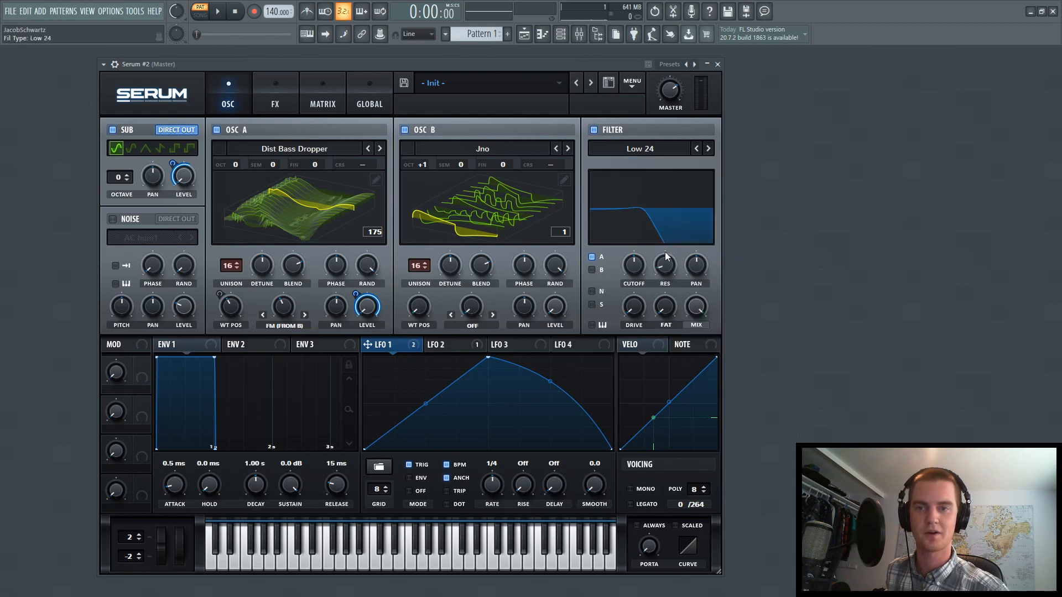
{"action": "mouse_move", "coordinate": [635, 265]}
{"action": "left_mouse_down"}
{"action": "mouse_move", "coordinate": [629, 279]}
{"action": "mouse_move", "coordinate": [636, 267]}
{"action": "mouse_move", "coordinate": [630, 277]}
{"action": "mouse_move", "coordinate": [621, 267]}
{"action": "left_mouse_up"}
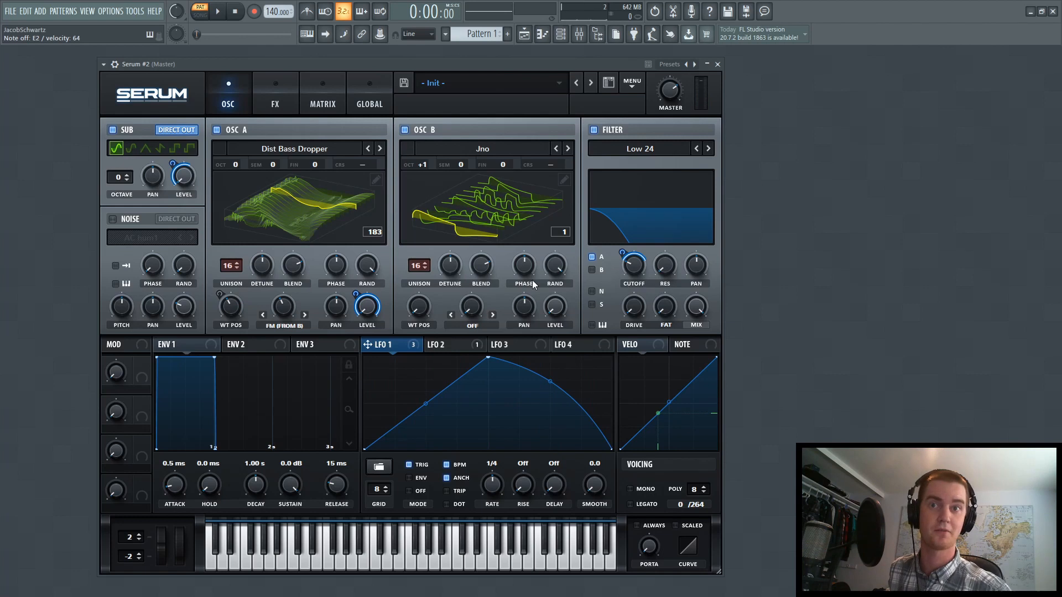
Enable the Hyper/Dimension effect with rate 0%, detune 18%, retrigger on and 2 unison voices
{"action": "left_click", "coordinate": [265, 106]}
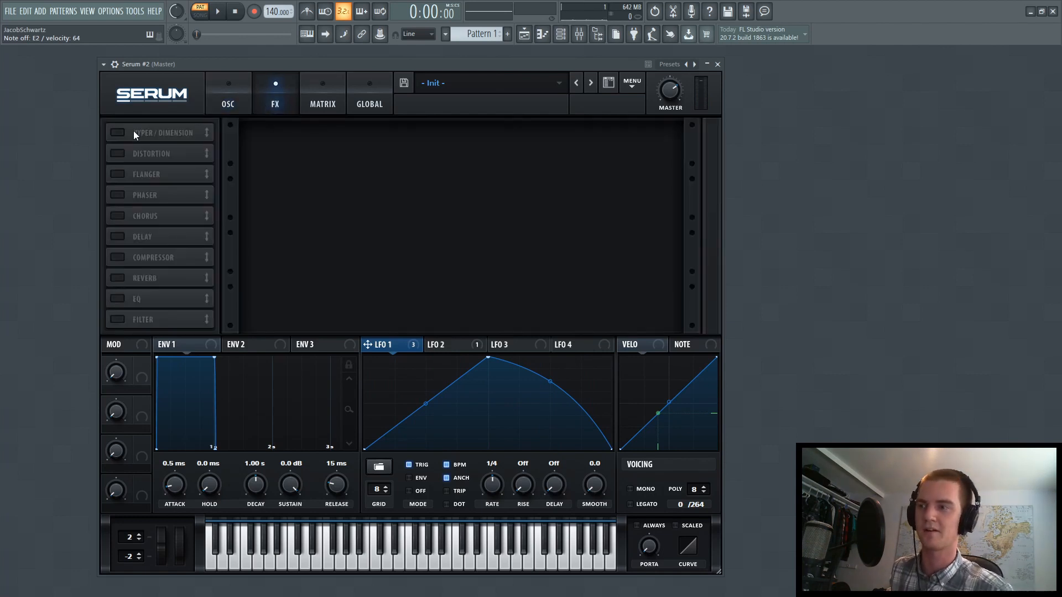
{"action": "left_click", "coordinate": [116, 133]}
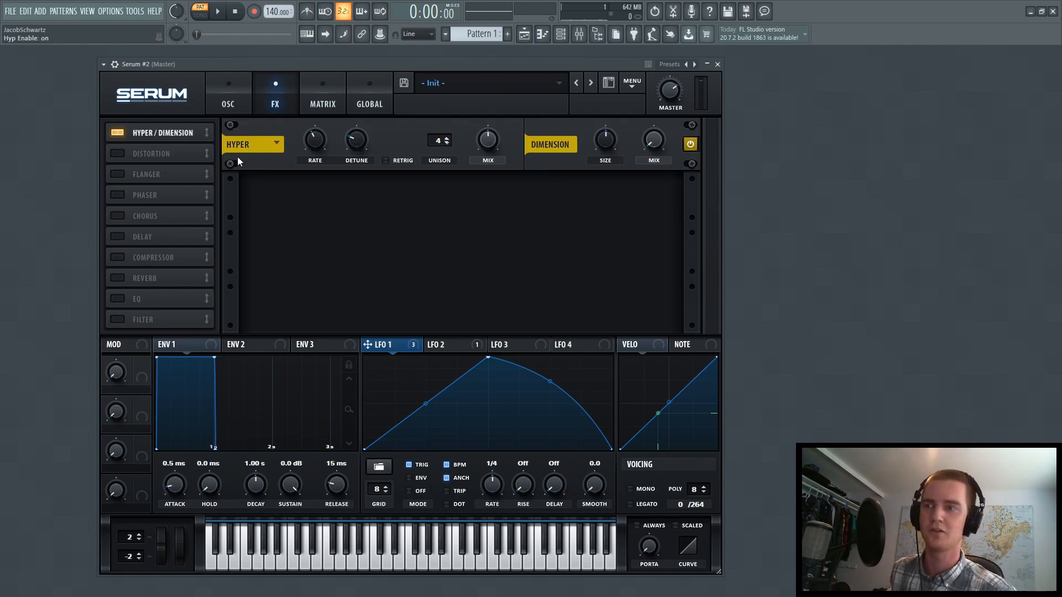
{"action": "left_click_drag", "start_coordinate": [317, 141], "coordinate": [299, 238]}
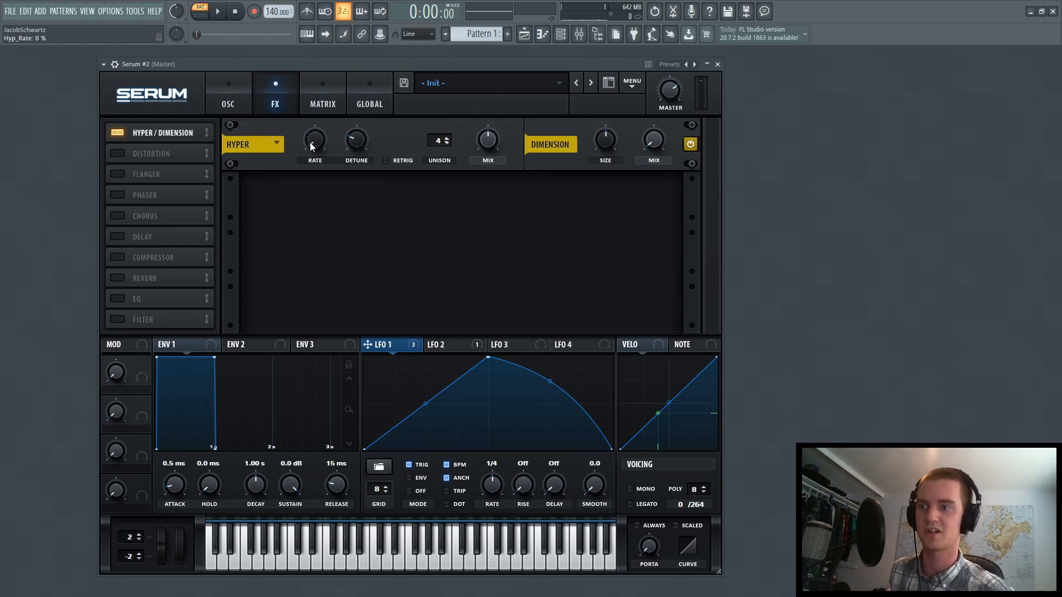
{"action": "scroll", "coordinate": [360, 146], "scroll_direction": "down", "scroll_amount": 3}
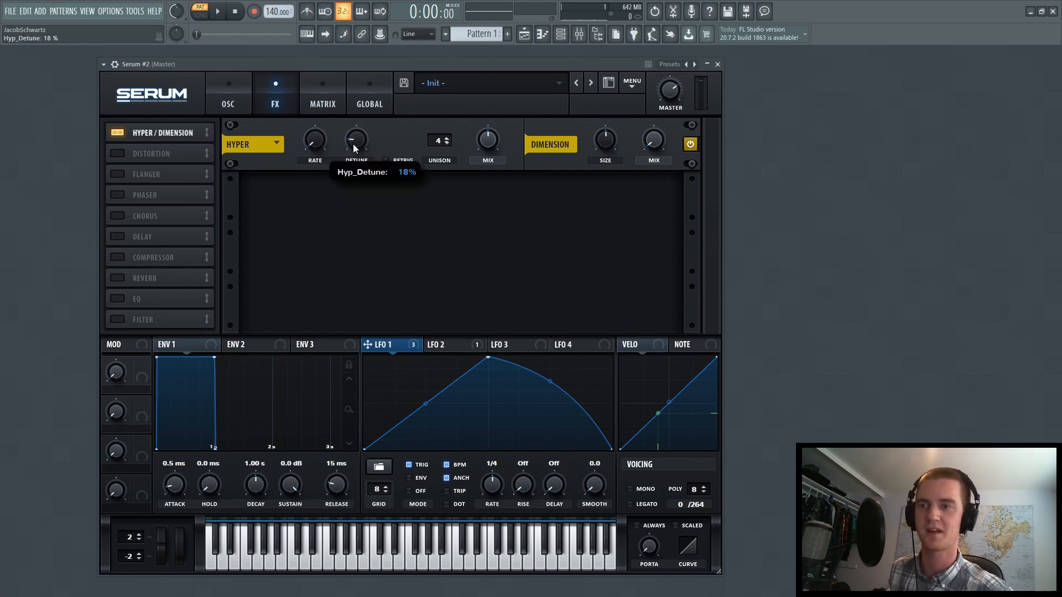
{"action": "left_click", "coordinate": [394, 161]}
{"action": "left_click_drag", "start_coordinate": [434, 144], "coordinate": [433, 158]}
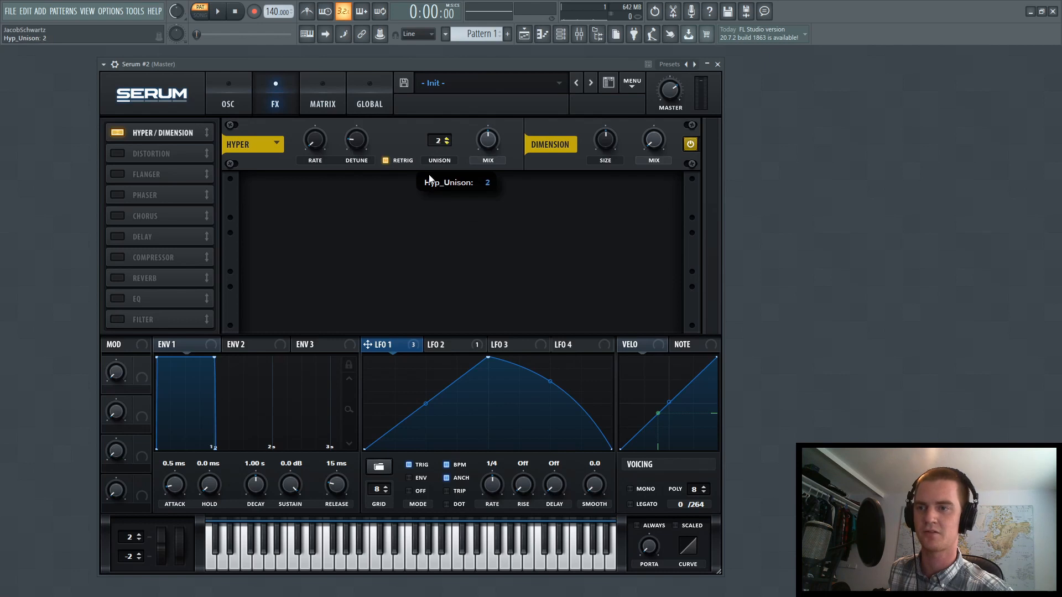
Zero the Hyper mix and modulate it with LFO 1, and modulate the Hyper detune with LFO 2 by about 15
{"action": "left_click_drag", "start_coordinate": [489, 138], "coordinate": [409, 325]}
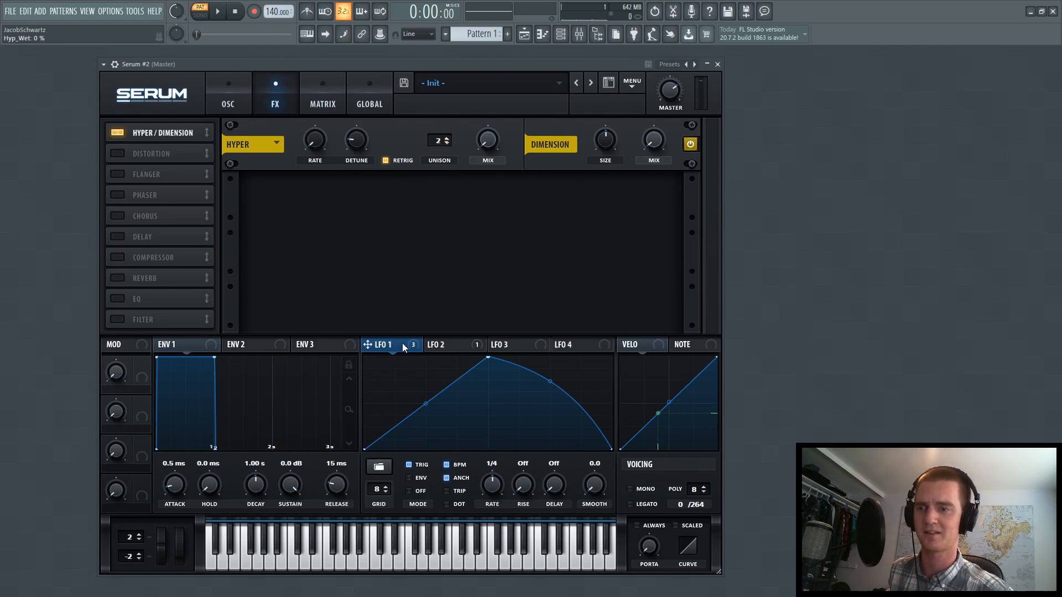
{"action": "left_click_drag", "start_coordinate": [477, 129], "coordinate": [467, 149]}
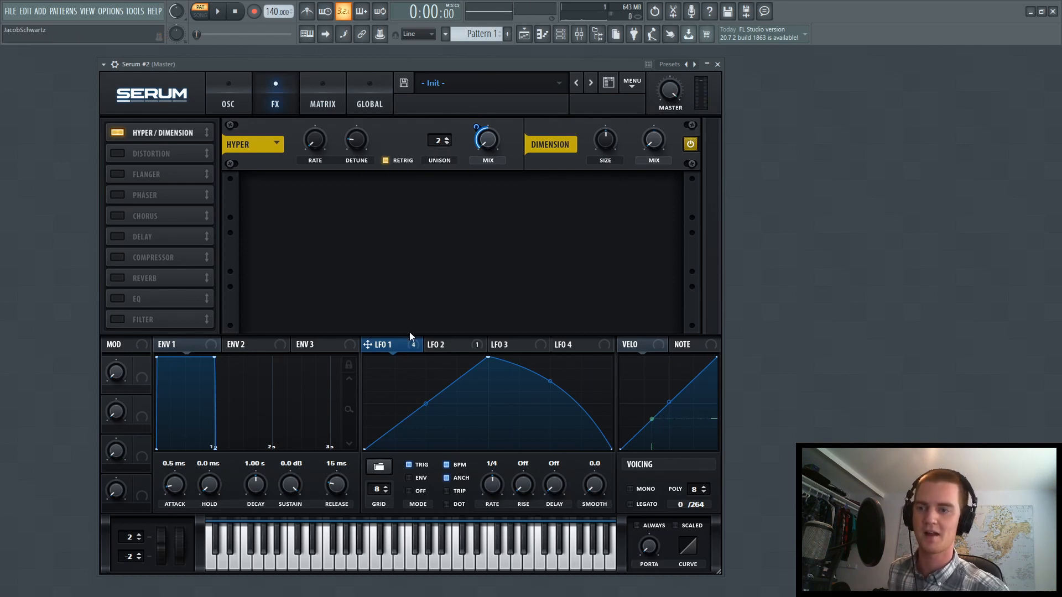
{"action": "left_click", "coordinate": [450, 344]}
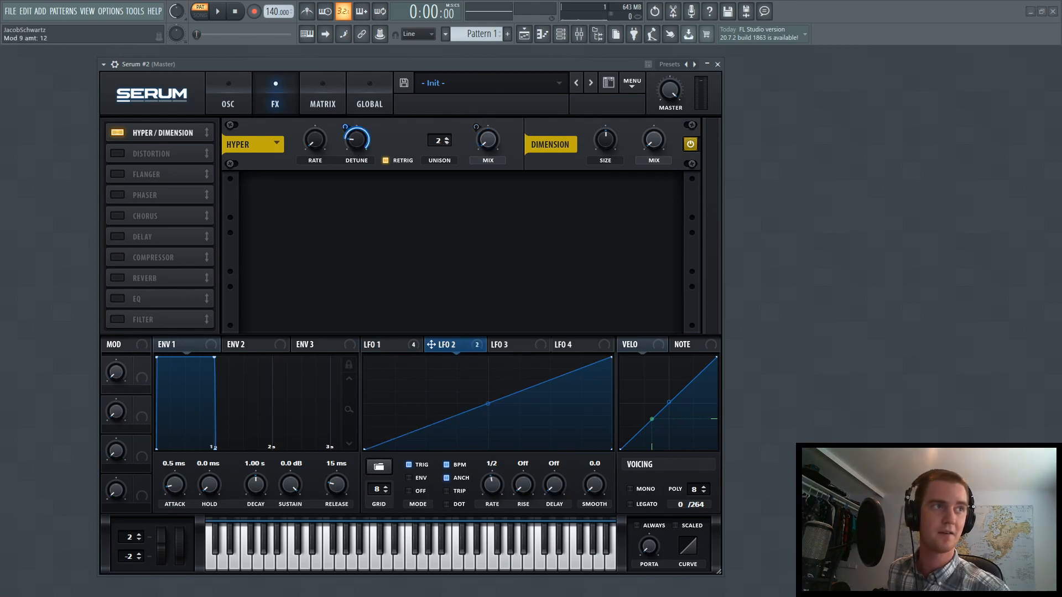
{"action": "left_click_drag", "start_coordinate": [349, 135], "coordinate": [339, 159]}
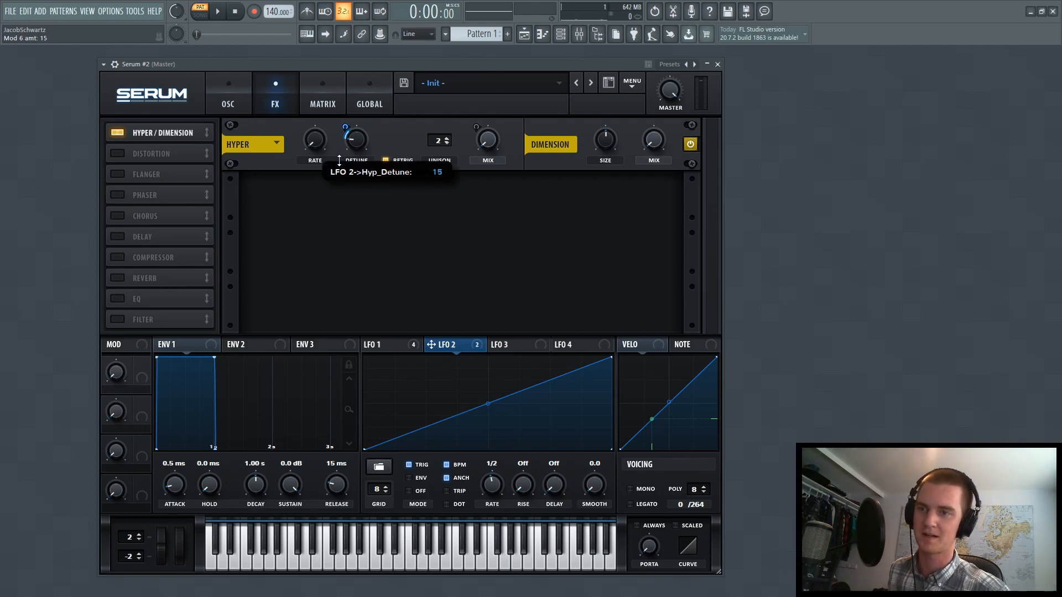
{"action": "left_click_drag", "start_coordinate": [340, 164], "coordinate": [342, 164]}
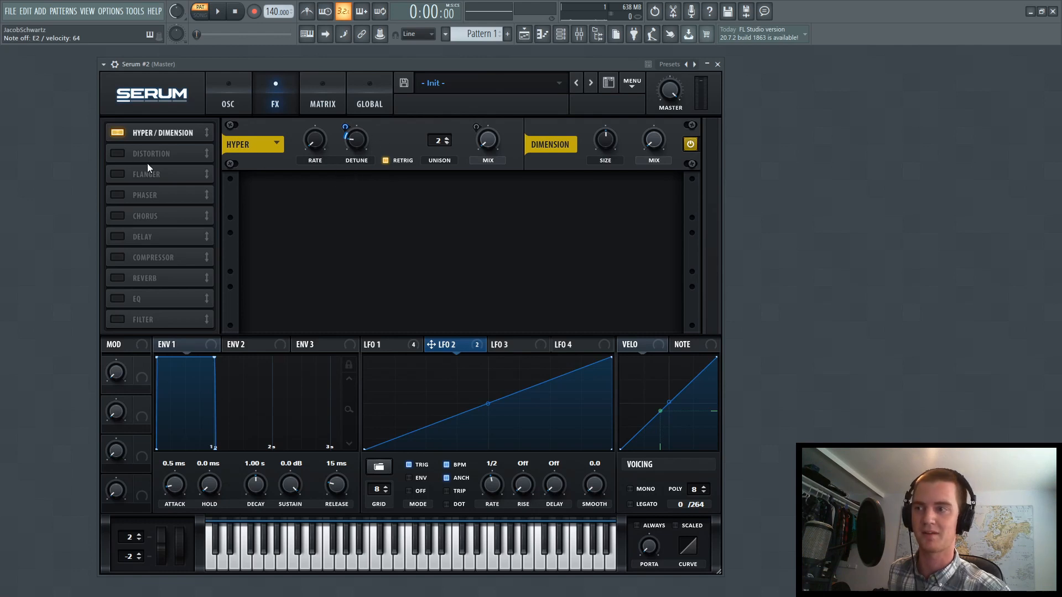
Enable the distortion effect, choose the Asym type and place its filter before the distortion
{"action": "left_click", "coordinate": [116, 154]}
{"action": "left_click", "coordinate": [348, 197]}
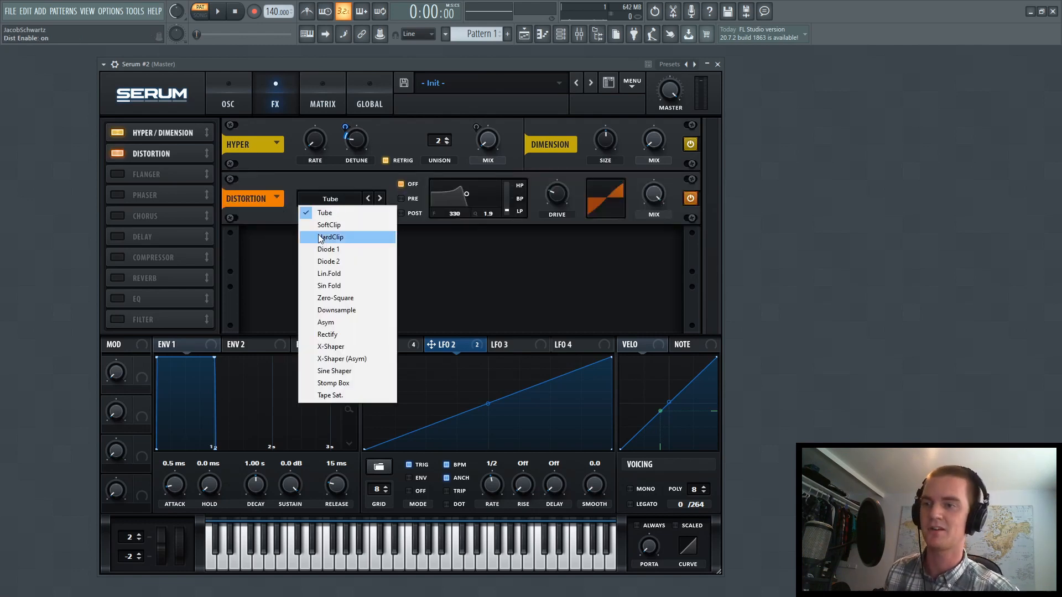
{"action": "left_click", "coordinate": [342, 323]}
{"action": "left_click", "coordinate": [408, 200]}
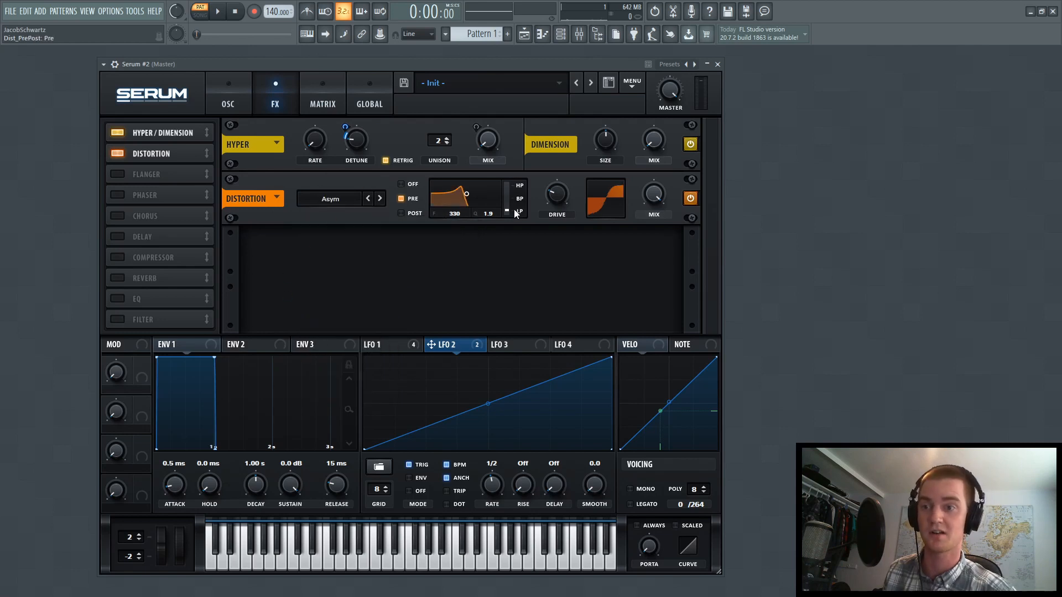
Set the distortion's filter fully to high-pass at 890 Hz with Q 0.1, and raise the drive
{"action": "left_click_drag", "start_coordinate": [514, 213], "coordinate": [506, 48]}
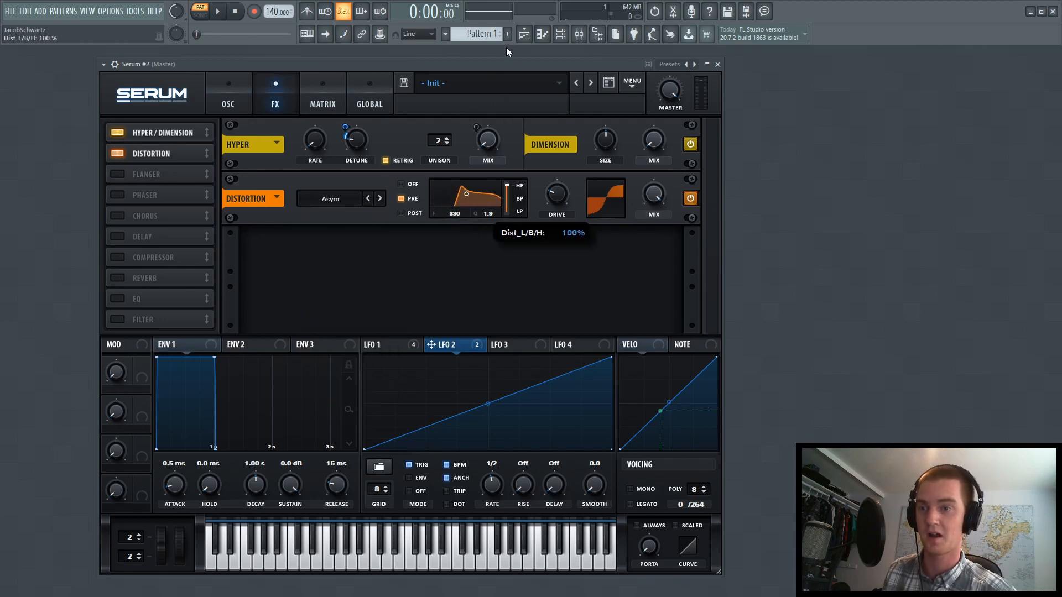
{"action": "left_click_drag", "start_coordinate": [452, 214], "coordinate": [495, 262]}
{"action": "mouse_move", "coordinate": [555, 194]}
{"action": "left_mouse_down"}
{"action": "mouse_move", "coordinate": [562, 175]}
{"action": "mouse_move", "coordinate": [557, 194]}
{"action": "left_mouse_up"}
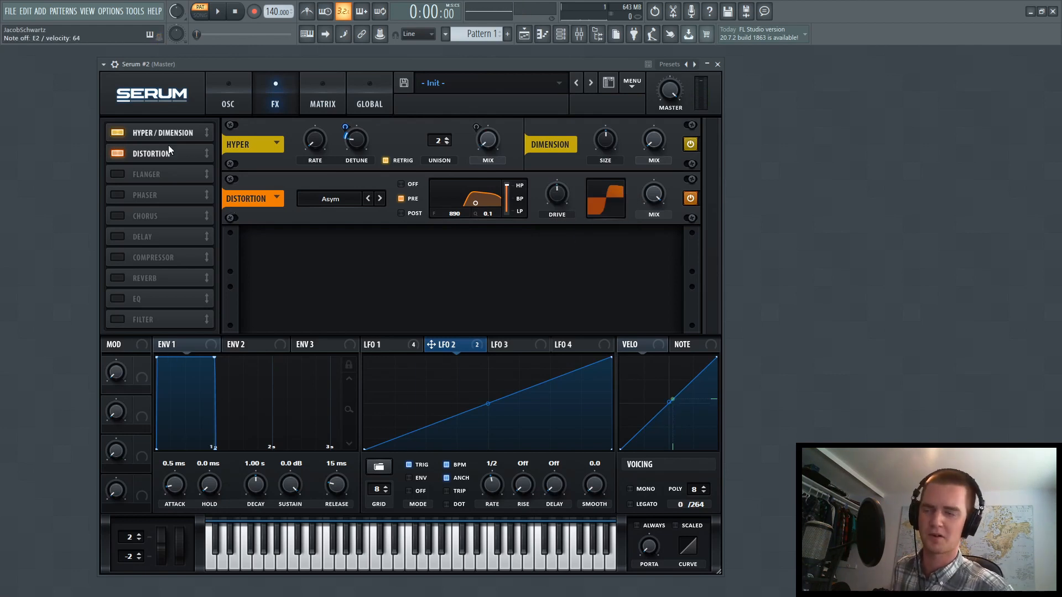
Enable the compressor, place it directly after the distortion and turn on multiband mode
{"action": "left_click", "coordinate": [116, 258]}
{"action": "left_click_drag", "start_coordinate": [112, 260], "coordinate": [163, 168]}
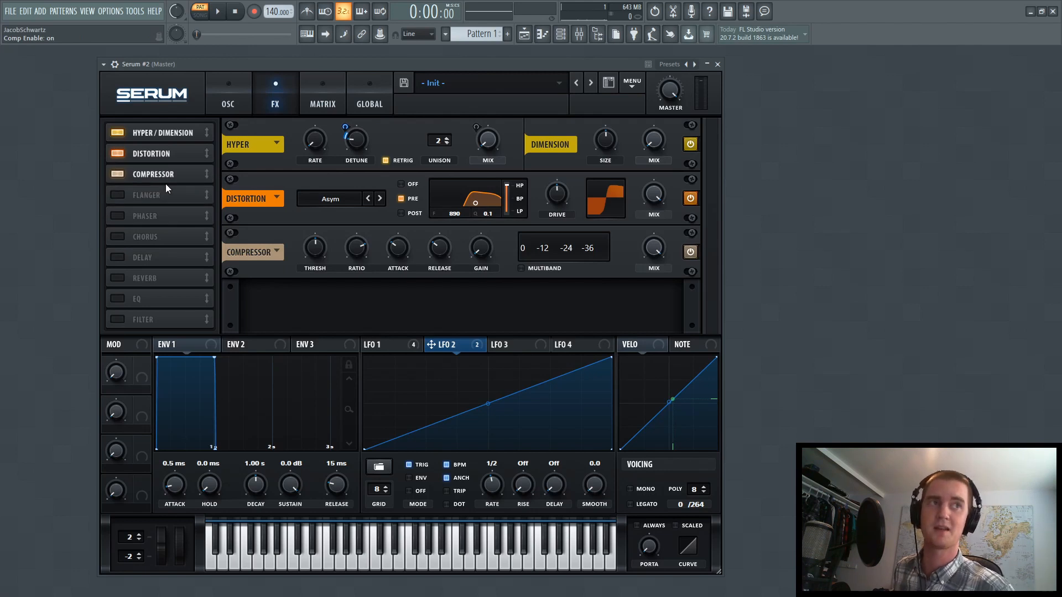
{"action": "left_click", "coordinate": [521, 269]}
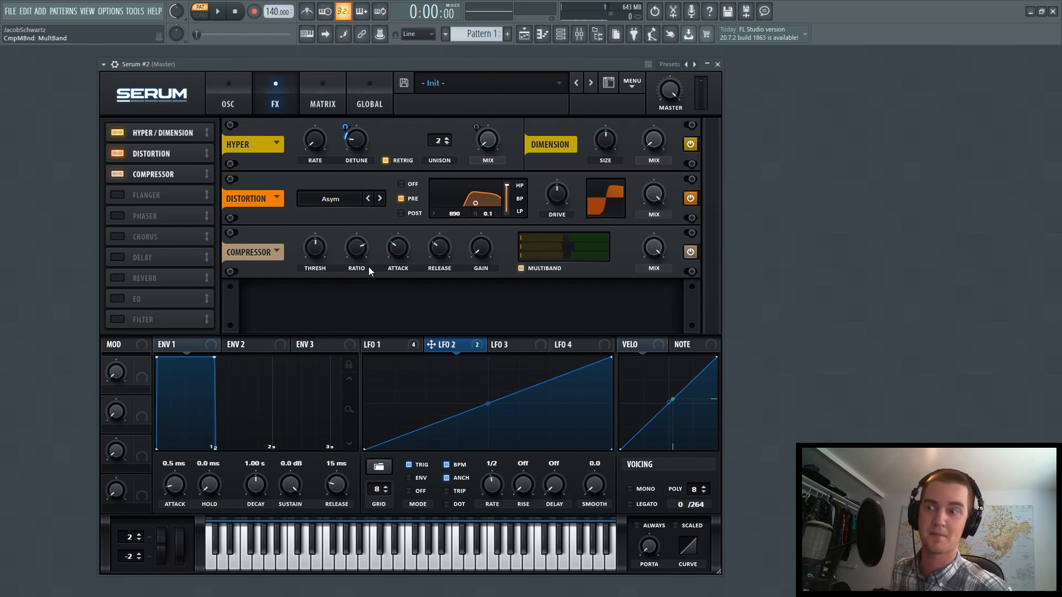
{"action": "left_click", "coordinate": [542, 269]}
{"action": "left_click", "coordinate": [533, 270]}
Raise the compressor's high band to 138%, adjust the threshold slightly and lower the ratio
{"action": "left_click_drag", "start_coordinate": [576, 238], "coordinate": [590, 236]}
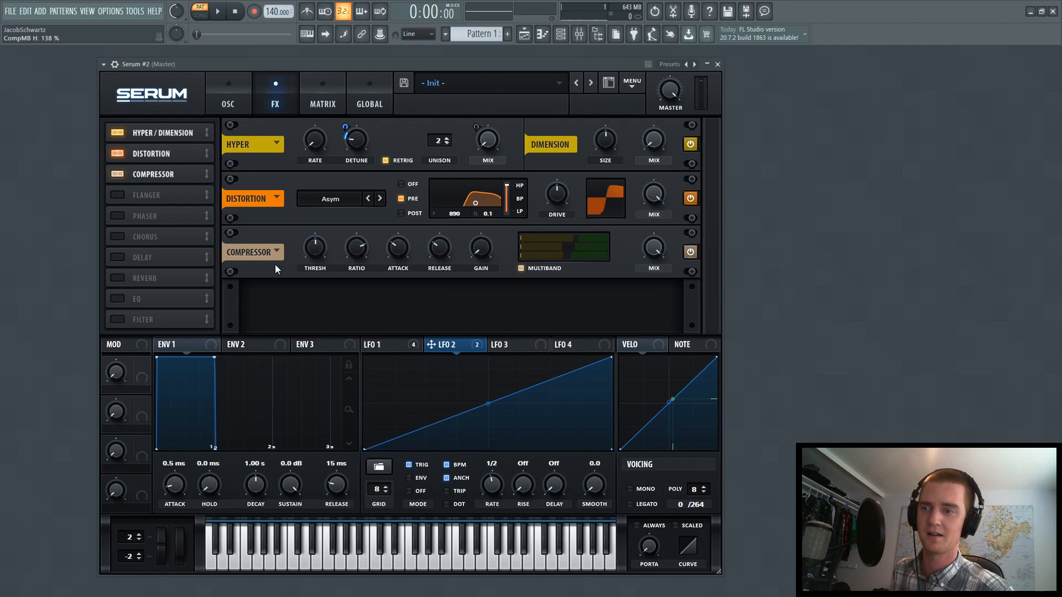
{"action": "left_click_drag", "start_coordinate": [319, 247], "coordinate": [318, 250]}
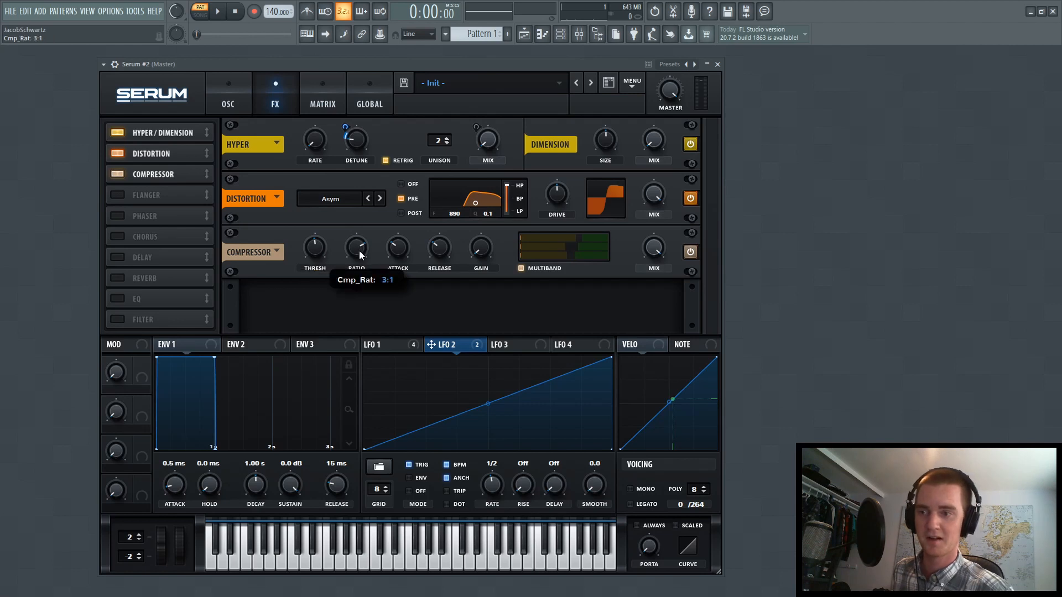
{"action": "left_click_drag", "start_coordinate": [360, 251], "coordinate": [354, 290]}
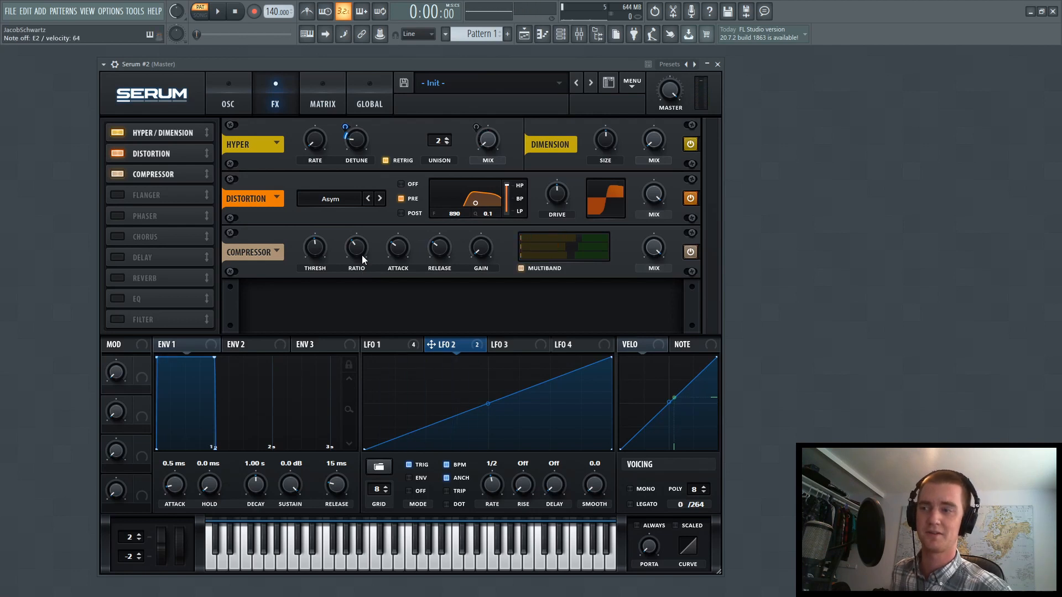
Enable the phaser after the compressor, with rate 0 Hz, lowered feedback and phase 0 degrees
{"action": "left_click", "coordinate": [118, 217]}
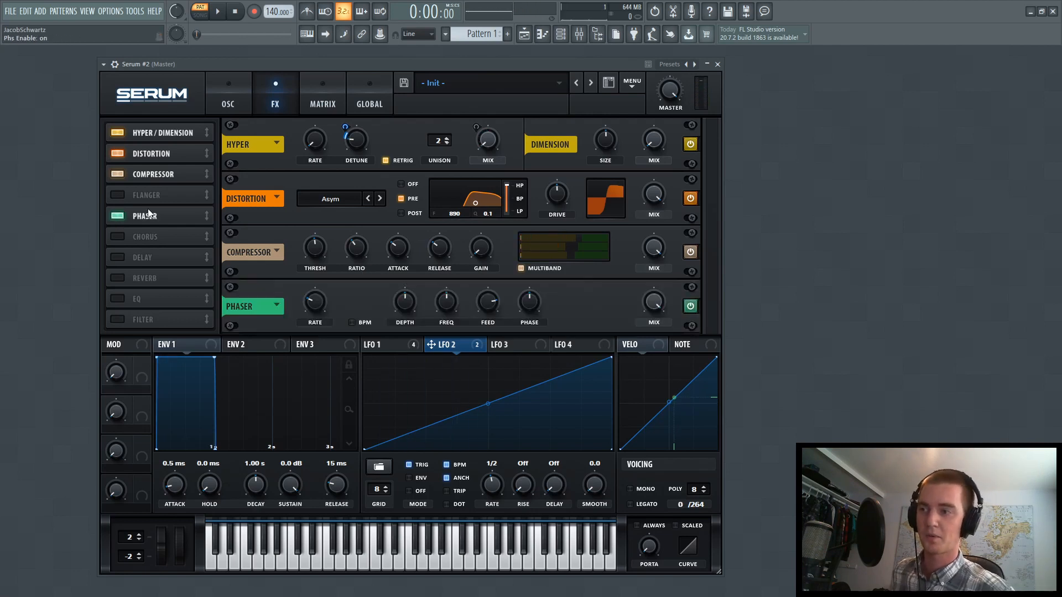
{"action": "left_click_drag", "start_coordinate": [320, 332], "coordinate": [324, 357]}
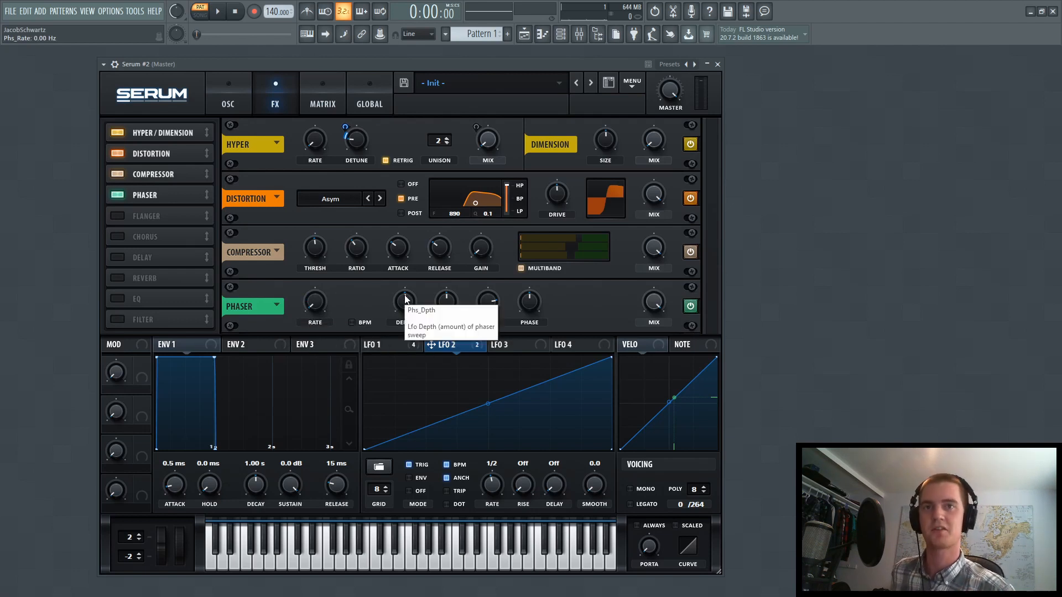
{"action": "mouse_move", "coordinate": [446, 303]}
{"action": "left_mouse_down"}
{"action": "mouse_move", "coordinate": [438, 337]}
{"action": "mouse_move", "coordinate": [446, 307]}
{"action": "left_mouse_up"}
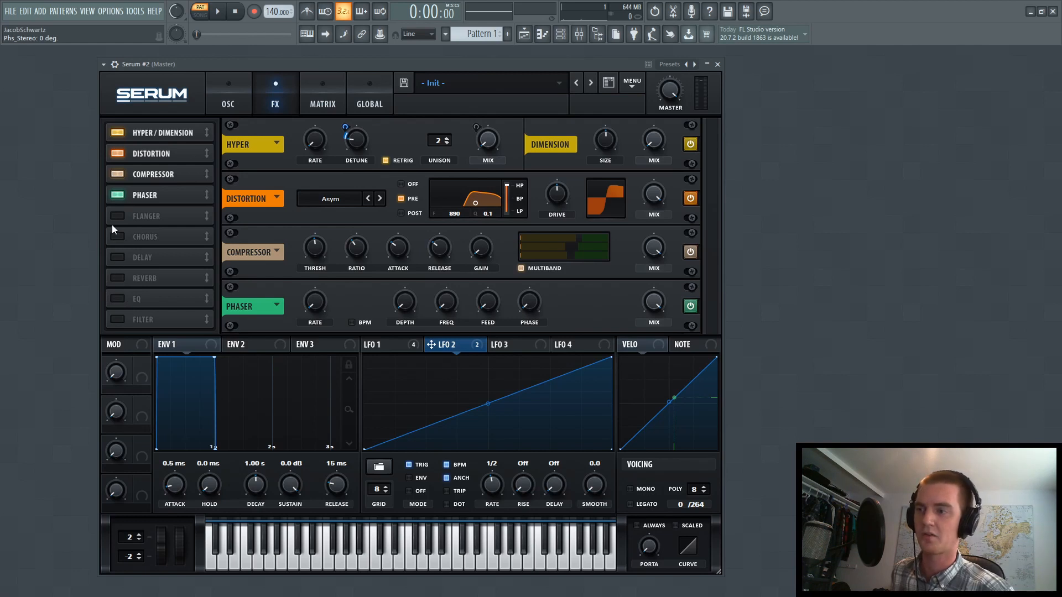
Enable the effects filter after the phaser, choose the Multi type BN 12 and set resonance to 50%
{"action": "left_click", "coordinate": [115, 320]}
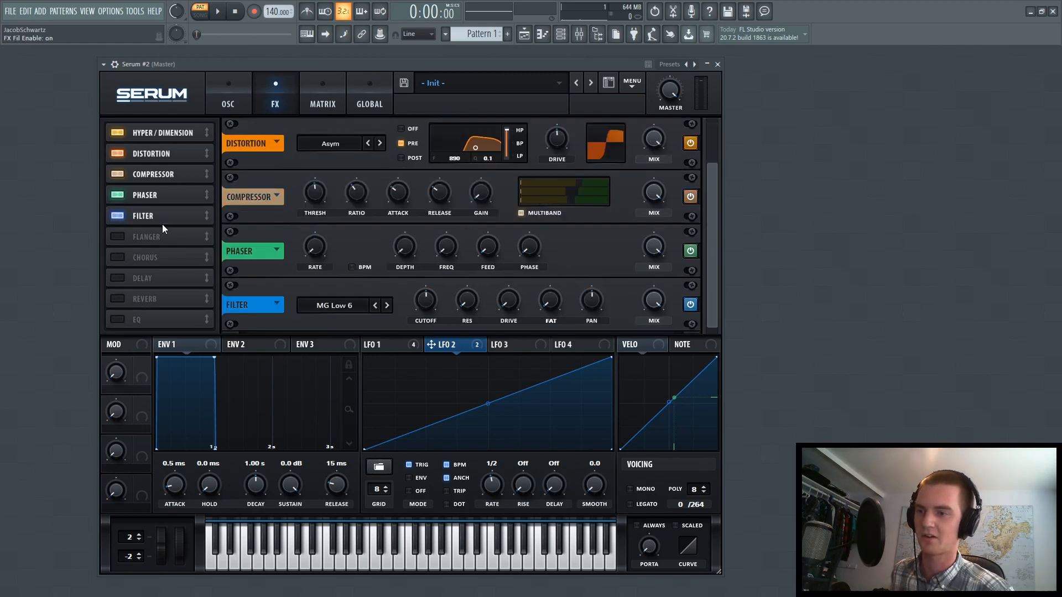
{"action": "left_click", "coordinate": [334, 306]}
{"action": "mouse_move", "coordinate": [341, 333]}
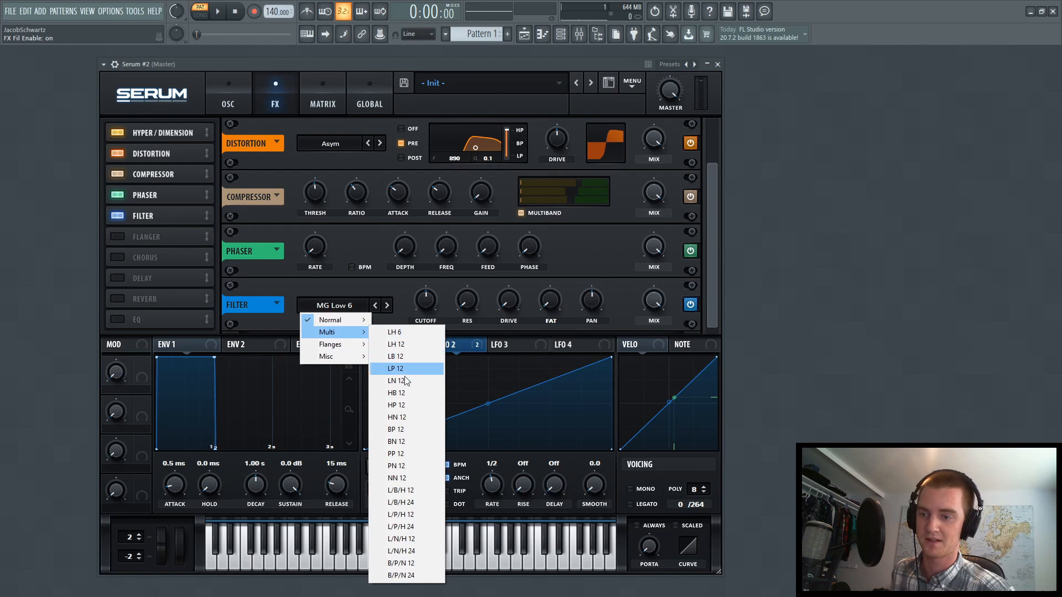
{"action": "left_click", "coordinate": [408, 440]}
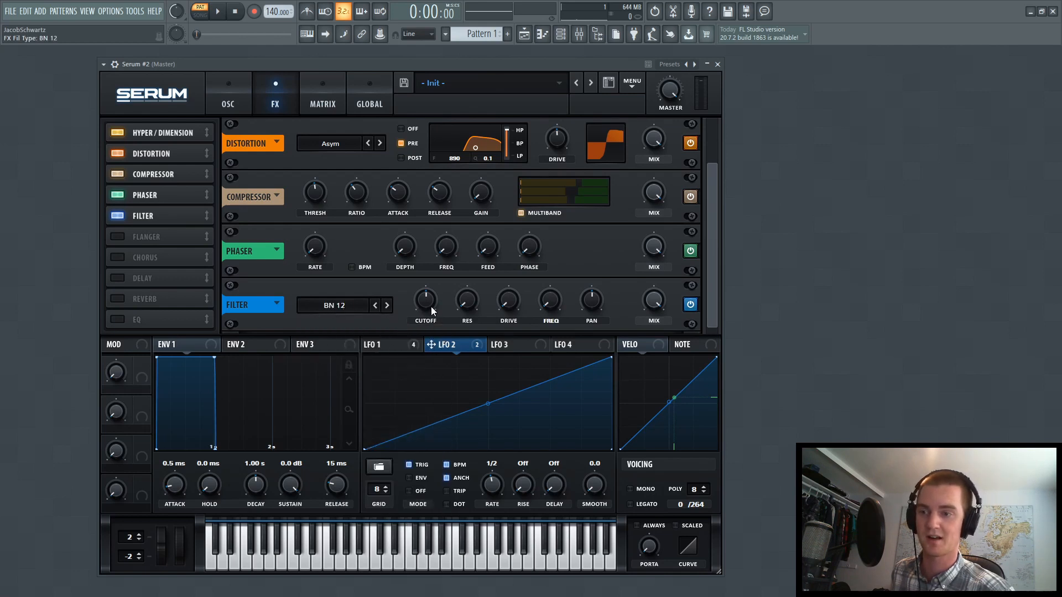
{"action": "left_click_drag", "start_coordinate": [470, 309], "coordinate": [474, 247]}
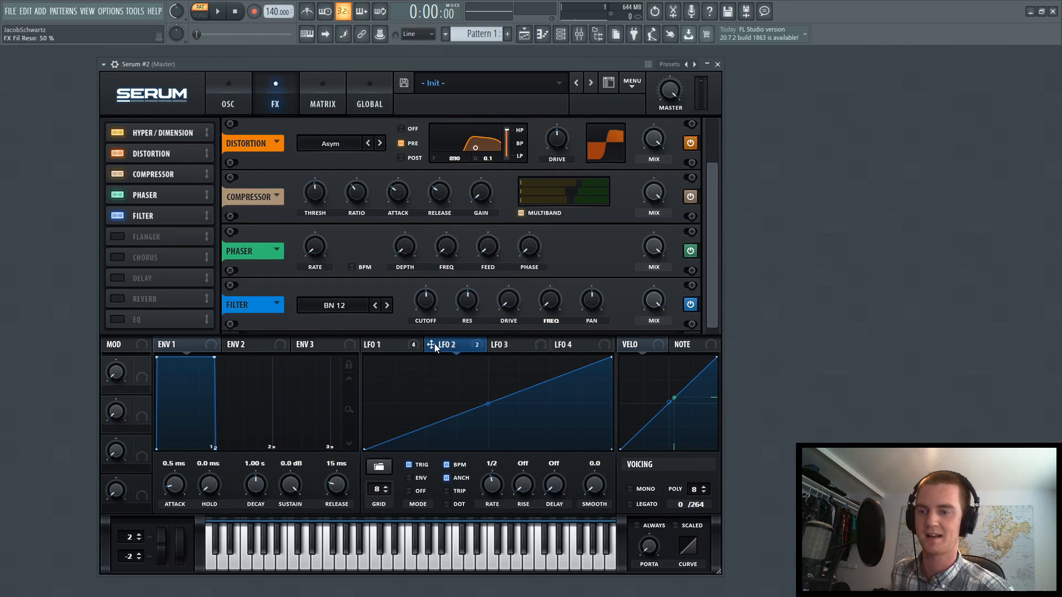
Lower the effects filter's cutoff to about 130 Hz and modulate it with LFO 1
{"action": "left_click", "coordinate": [387, 344]}
{"action": "left_click_drag", "start_coordinate": [429, 296], "coordinate": [423, 311]}
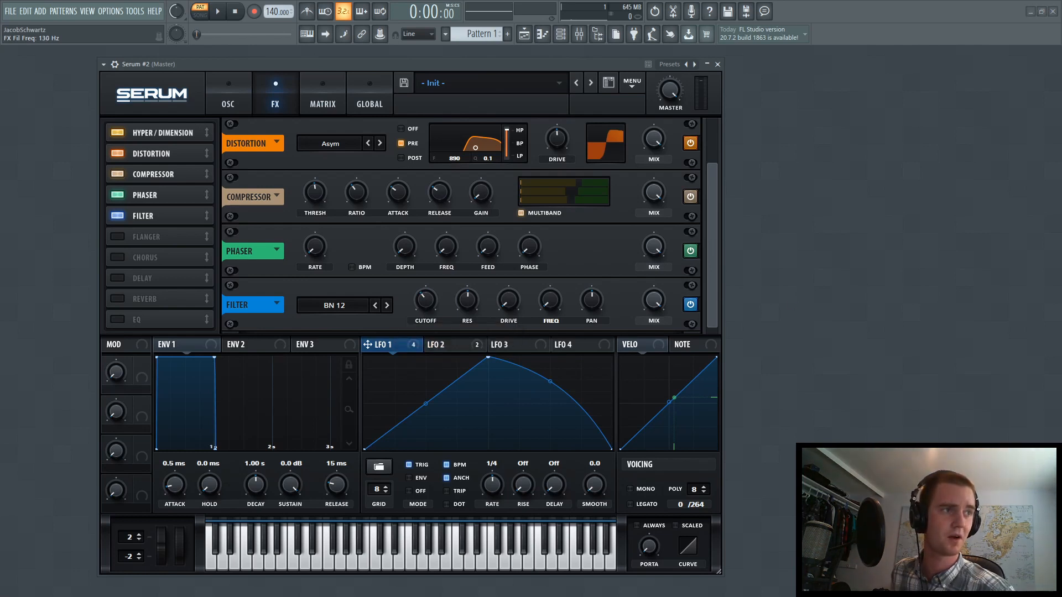
{"action": "mouse_move", "coordinate": [429, 307]}
{"action": "left_mouse_down"}
{"action": "mouse_move", "coordinate": [414, 299]}
{"action": "mouse_move", "coordinate": [412, 313]}
{"action": "left_mouse_up"}
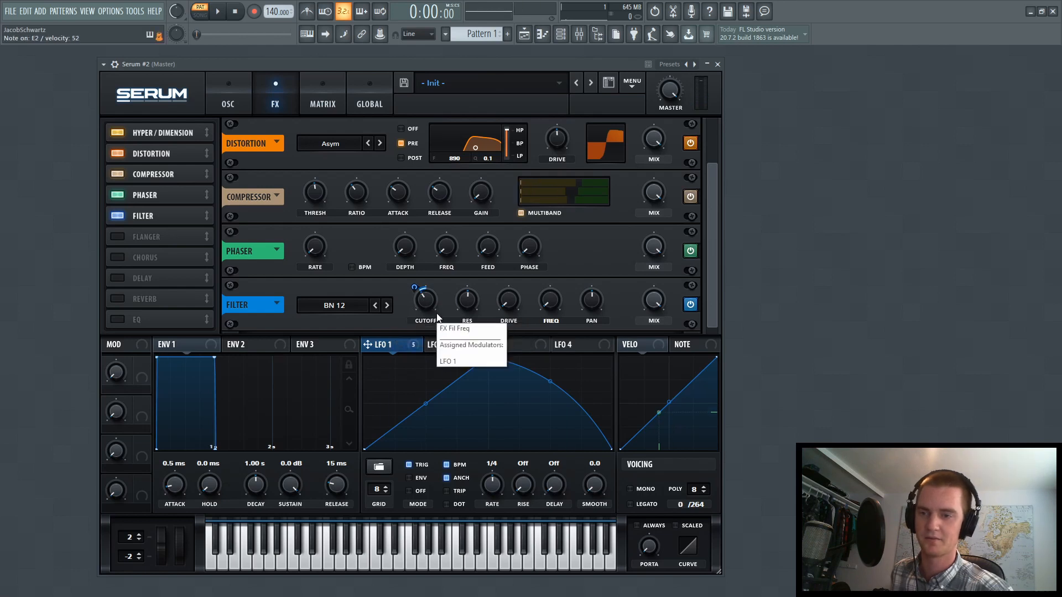
Raise the effects filter's Freq slightly, then bring its level down to minimum and modulate it with LFO 1
{"action": "left_click_drag", "start_coordinate": [554, 301], "coordinate": [556, 284]}
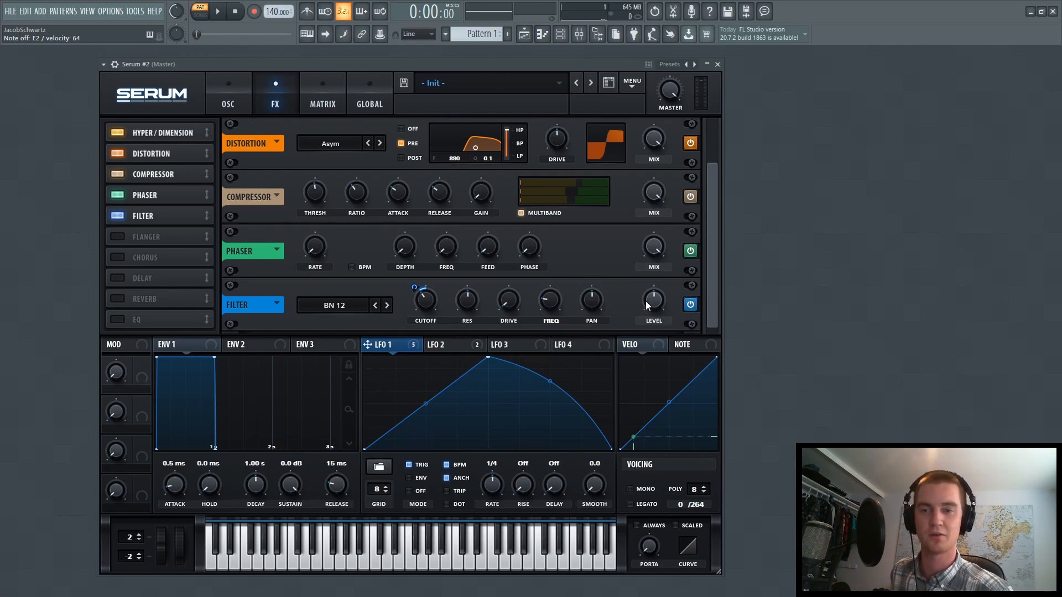
{"action": "left_click_drag", "start_coordinate": [650, 300], "coordinate": [650, 354]}
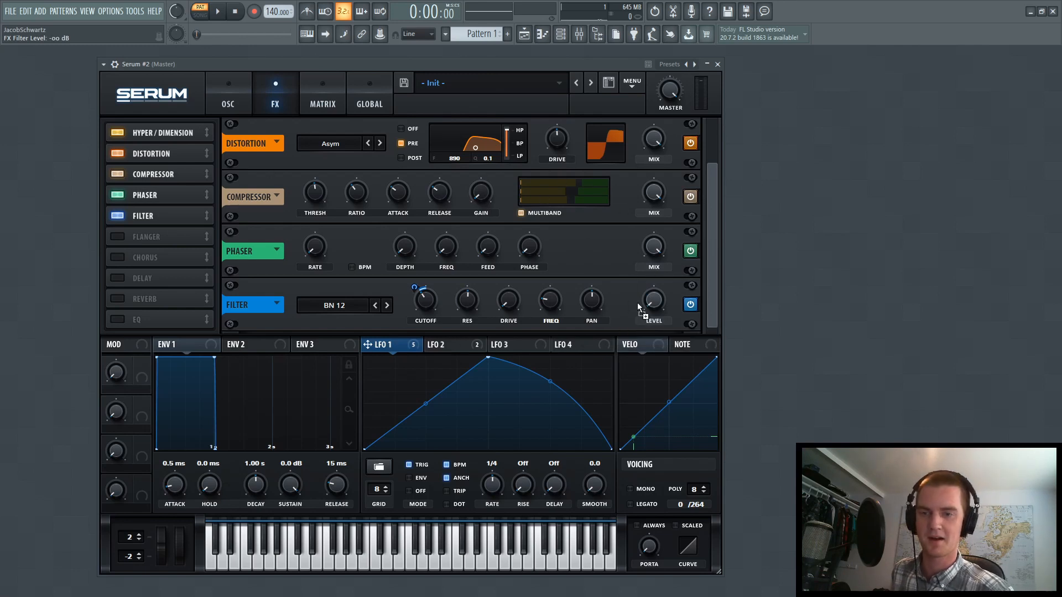
{"action": "mouse_move", "coordinate": [654, 299]}
{"action": "left_mouse_down"}
{"action": "mouse_move", "coordinate": [645, 292]}
{"action": "mouse_move", "coordinate": [640, 314]}
{"action": "left_mouse_up"}
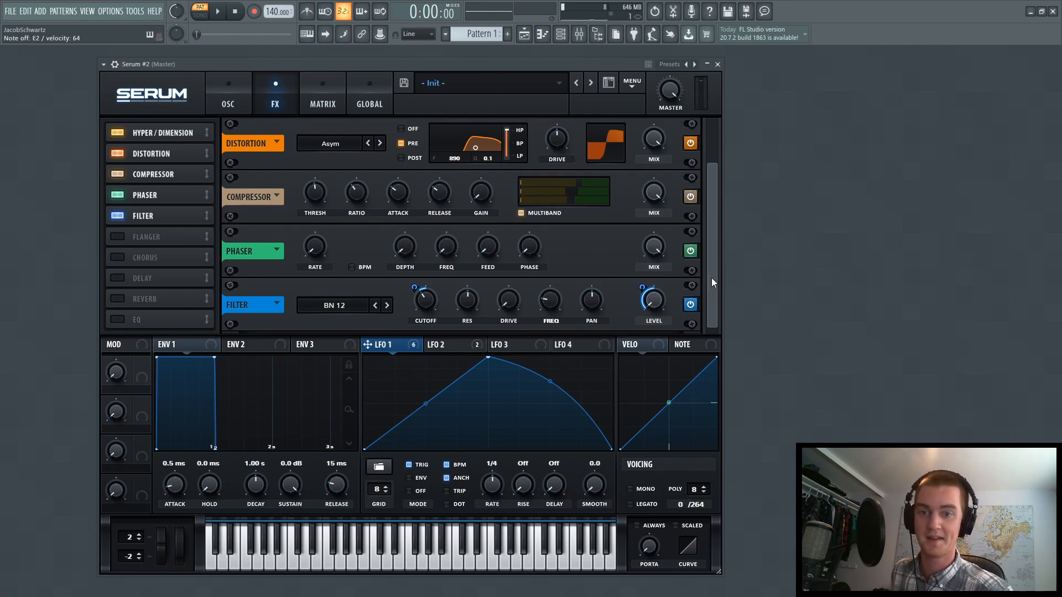
Check the oscillator settings, then return to the effects and raise the Hyper detune slightly above zero
{"action": "left_click_drag", "start_coordinate": [711, 277], "coordinate": [715, 200]}
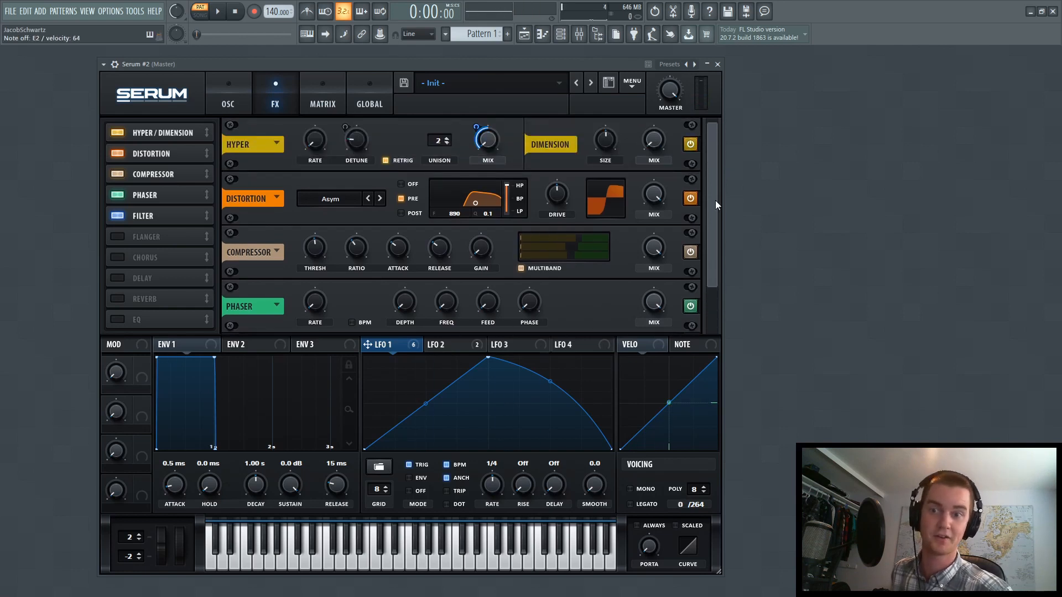
{"action": "left_click", "coordinate": [231, 107]}
{"action": "left_click", "coordinate": [276, 98]}
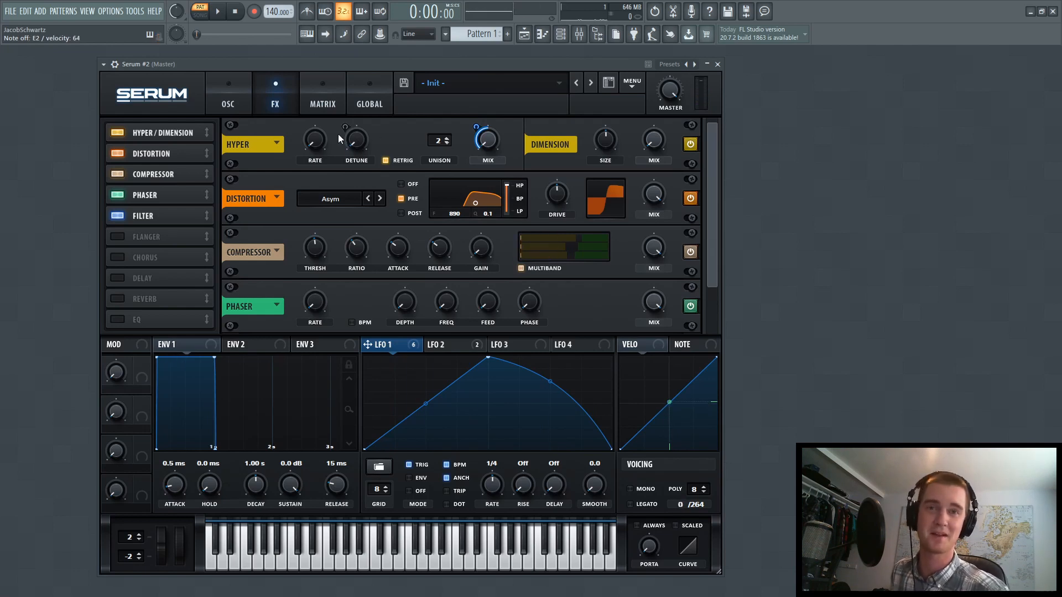
{"action": "left_click_drag", "start_coordinate": [358, 139], "coordinate": [367, 128]}
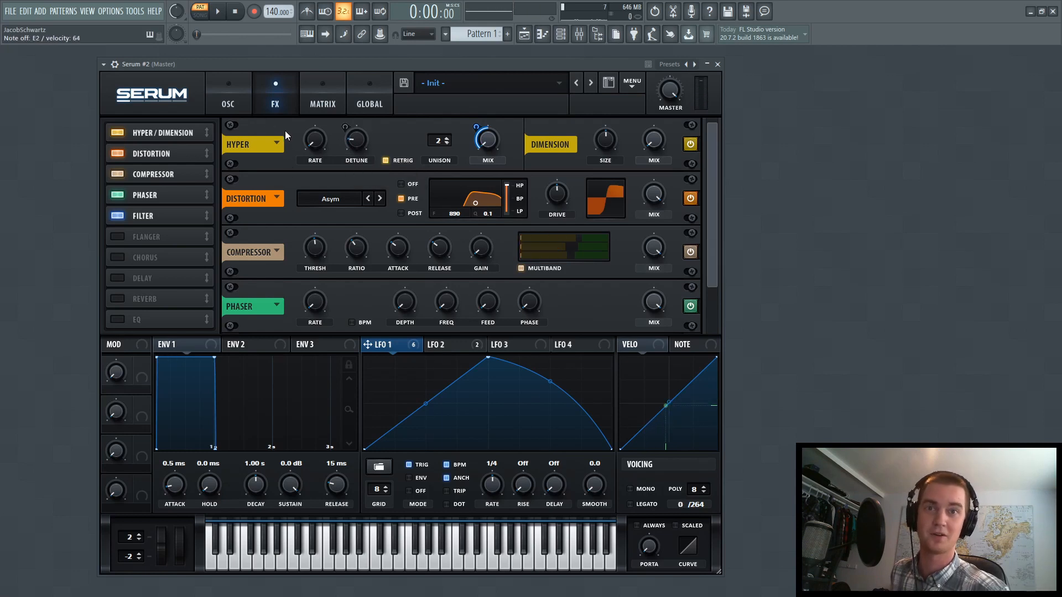
Enable a Hall reverb after the filter, with mix 11% and low cut 35%
{"action": "scroll", "coordinate": [284, 131], "scroll_direction": "down", "scroll_amount": 1}
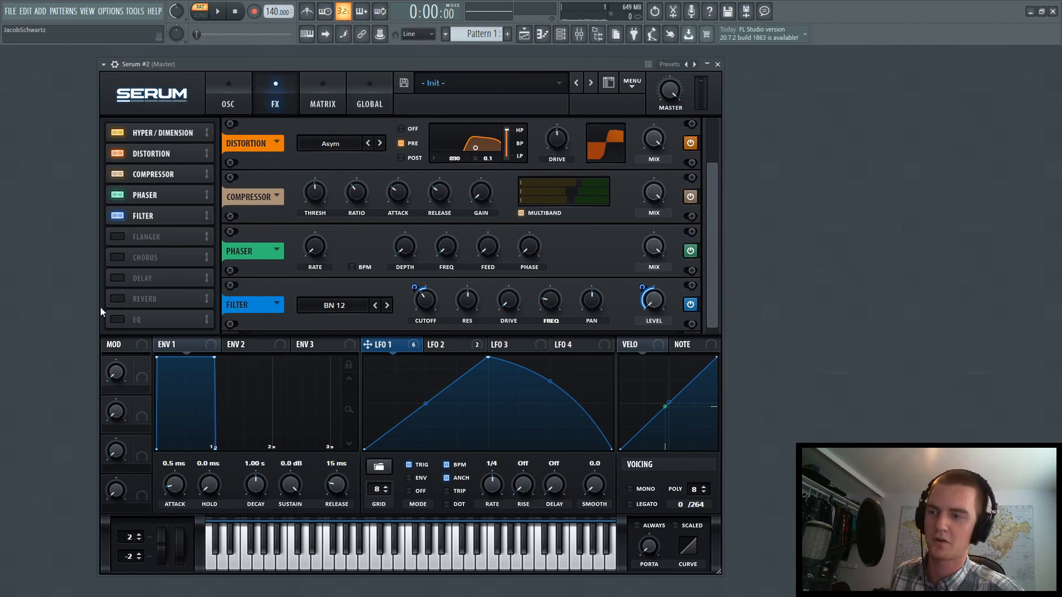
{"action": "left_click", "coordinate": [123, 301]}
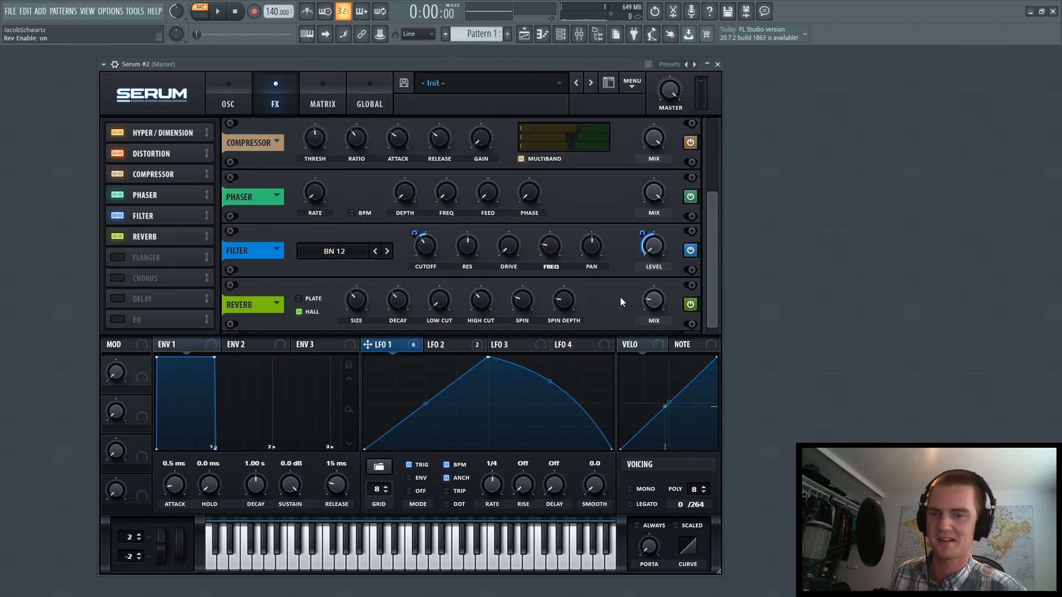
{"action": "left_click_drag", "start_coordinate": [650, 304], "coordinate": [649, 313]}
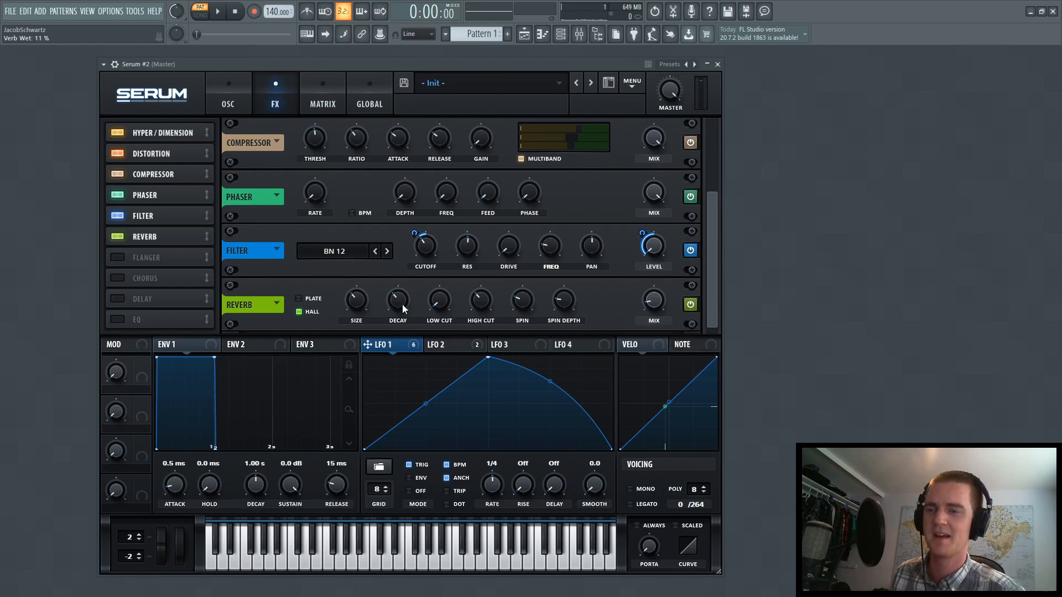
{"action": "left_click_drag", "start_coordinate": [439, 300], "coordinate": [443, 259]}
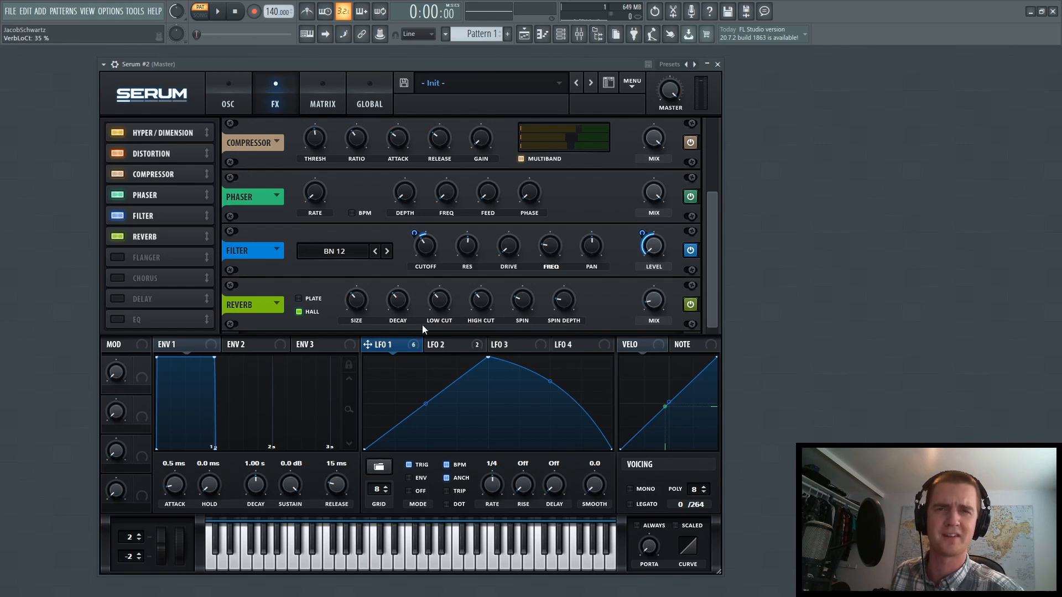